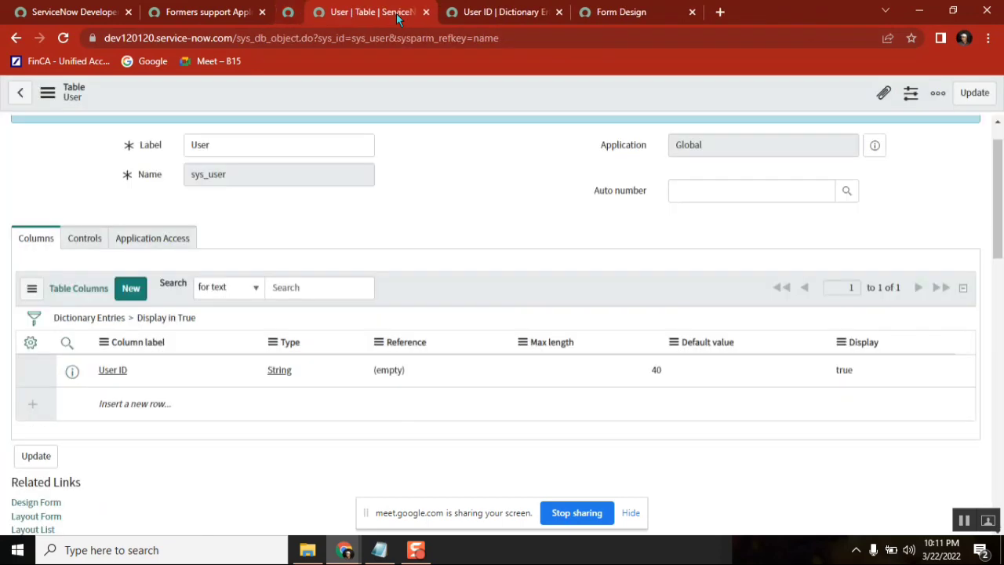
# Close the User table, User ID dictionary and Form Design tabs, and open a blank former query record
pyautogui.click(395, 12)
pyautogui.click(395, 12)
pyautogui.click(395, 12)
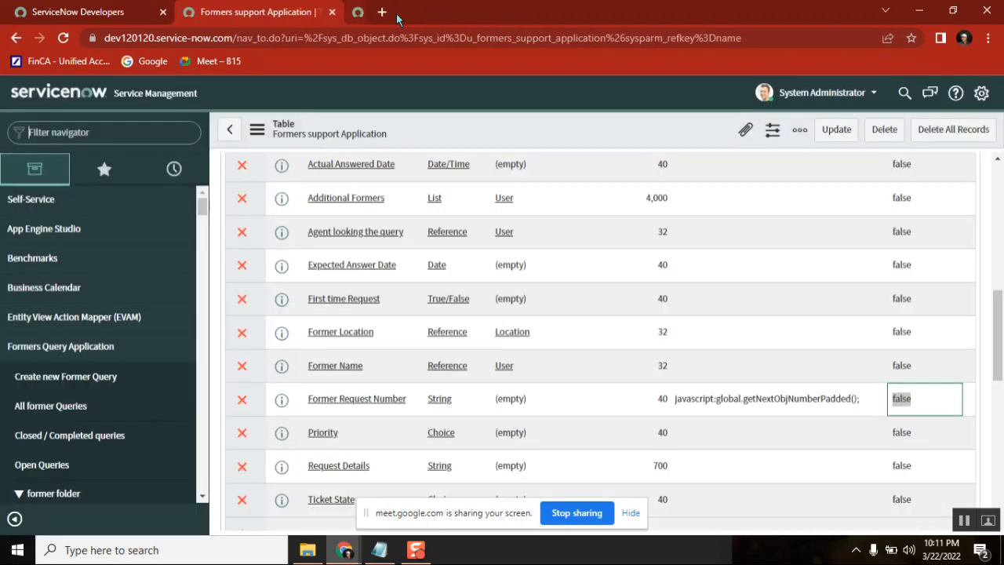
pyautogui.click(108, 379)
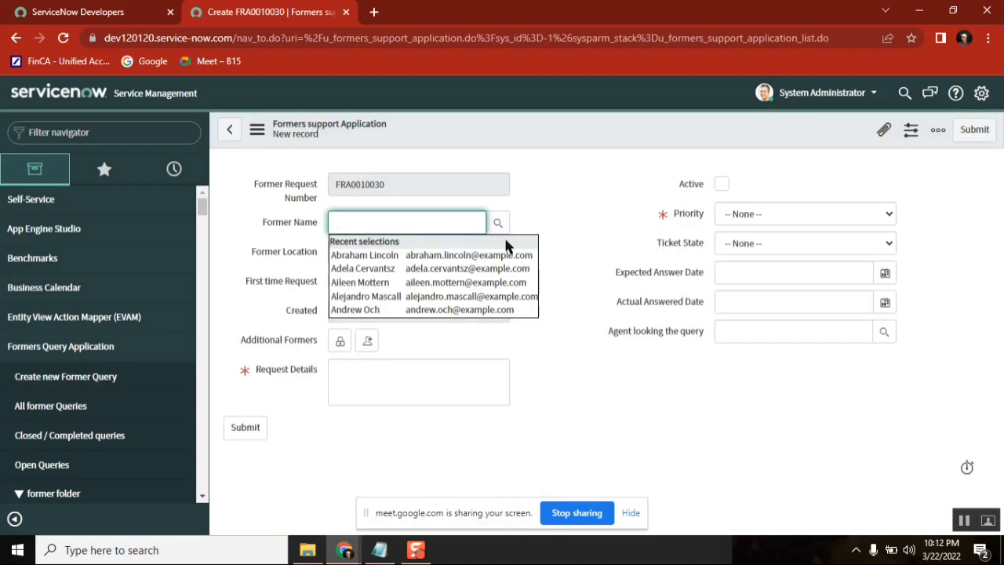
pyautogui.click(547, 196)
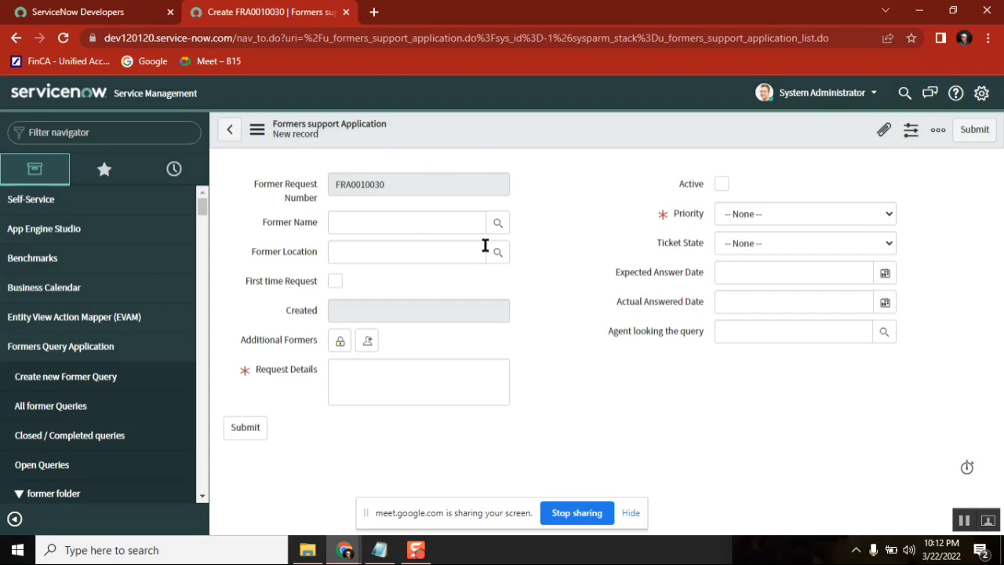
# Try the Priority choices Low, Medium and High on the new record, ending with Low
pyautogui.click(737, 213)
pyautogui.click(759, 272)
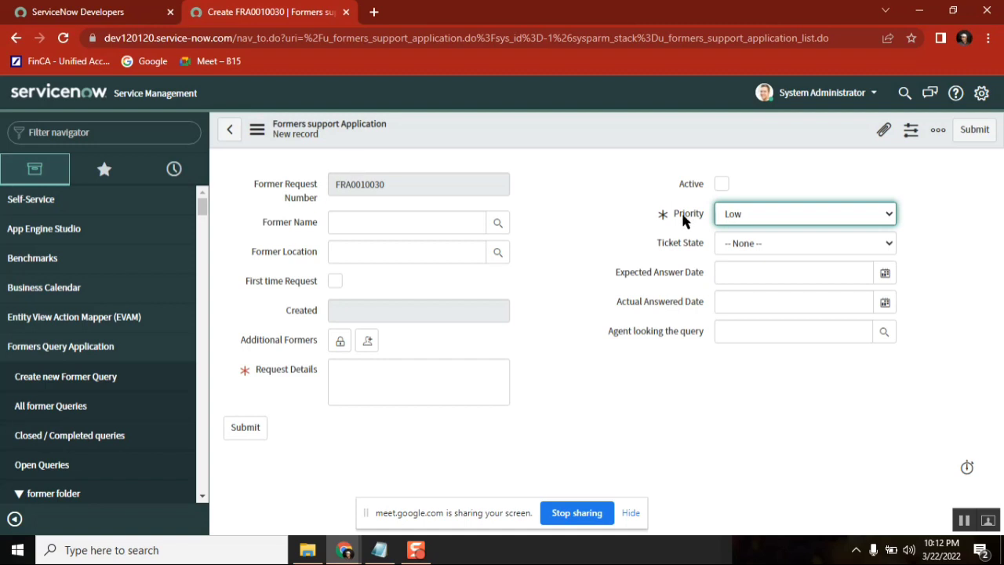
pyautogui.click(755, 216)
pyautogui.click(761, 260)
pyautogui.click(758, 221)
pyautogui.click(759, 243)
pyautogui.click(757, 219)
pyautogui.click(752, 272)
# Choose a user from the lookup list for Agent looking the query, and set Priority to High
pyautogui.click(884, 332)
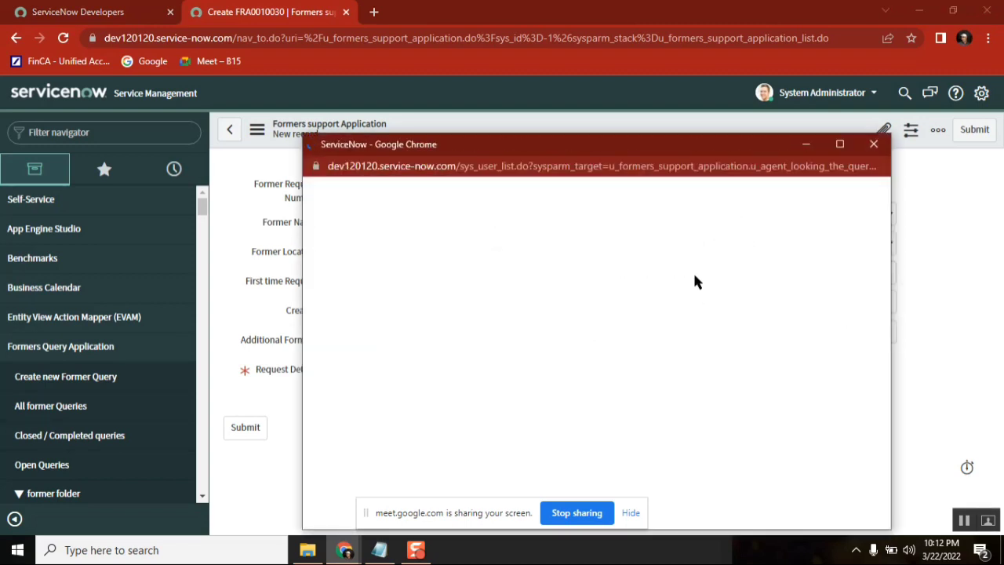
pyautogui.click(408, 333)
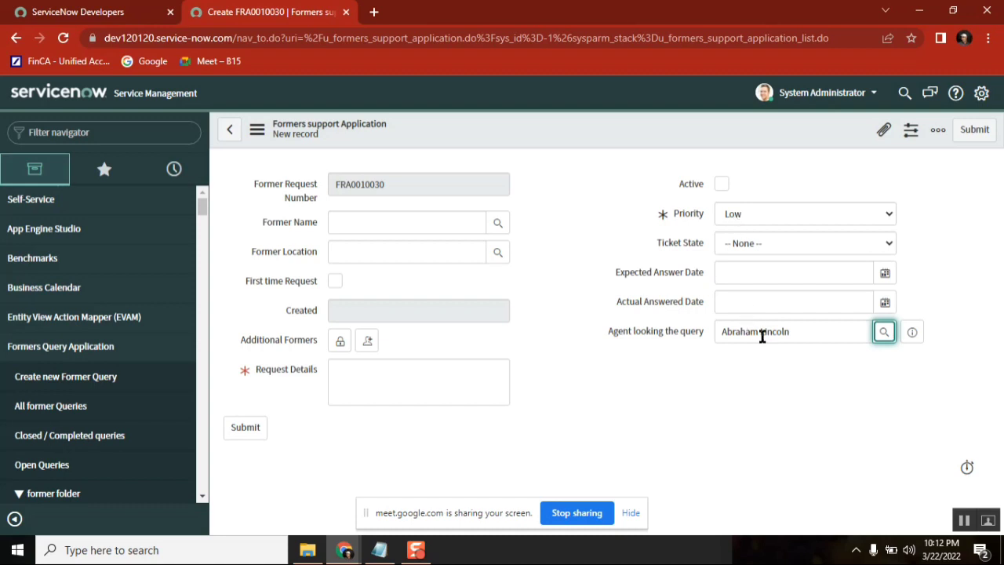
pyautogui.click(770, 207)
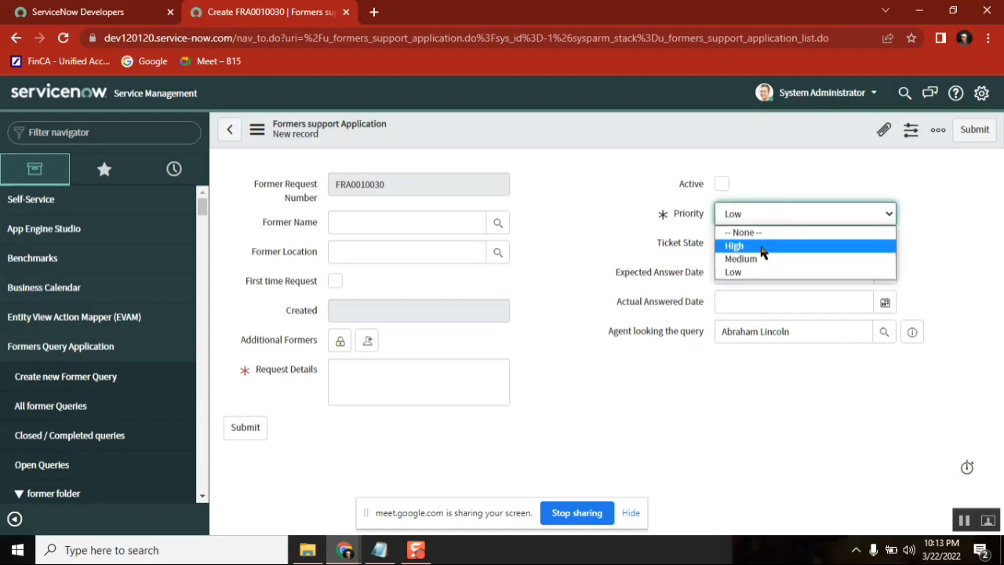
pyautogui.click(760, 246)
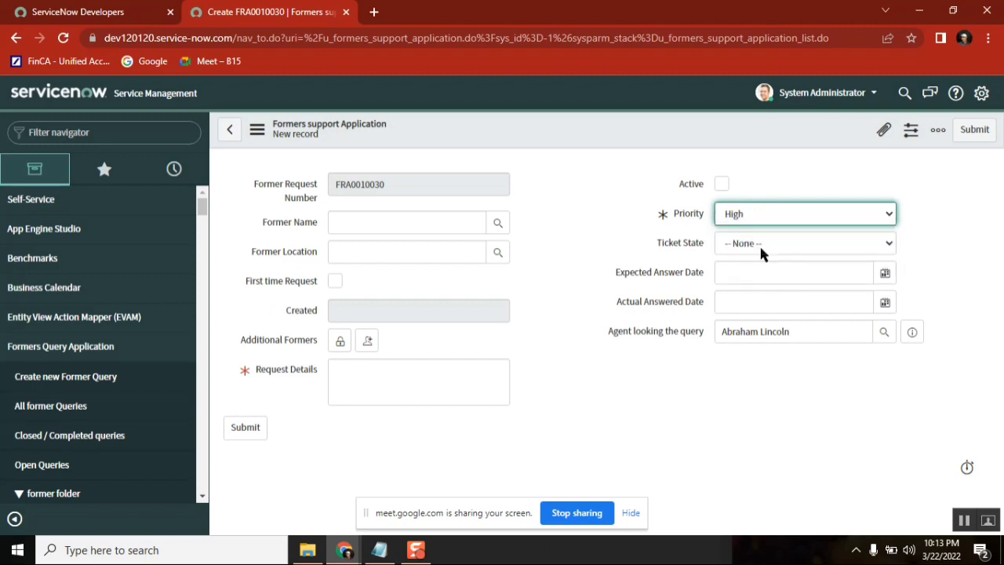
# Replace the user in Agent looking the query with another one from the lookup list, and dismiss the Windows Update notification
pyautogui.click(882, 334)
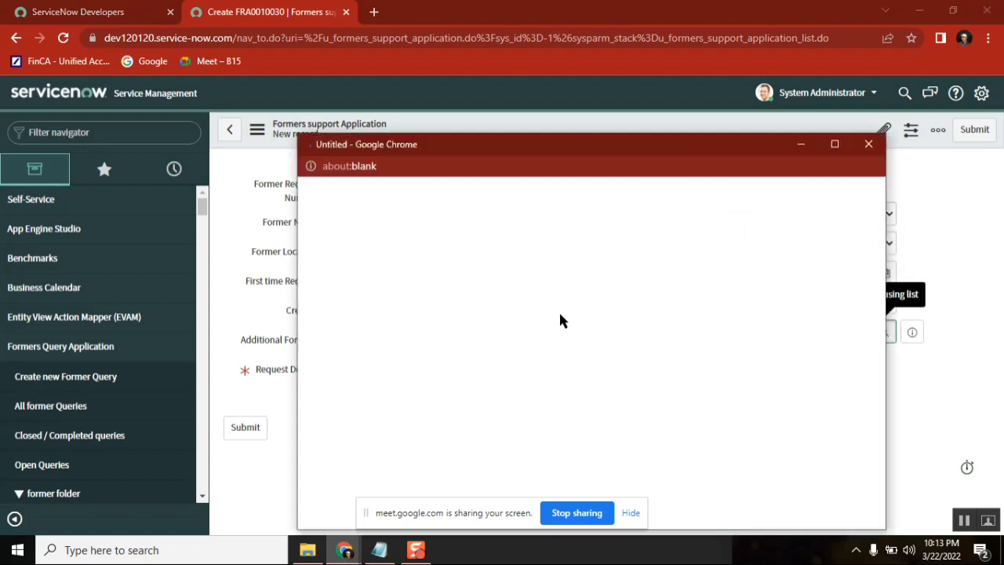
pyautogui.click(382, 389)
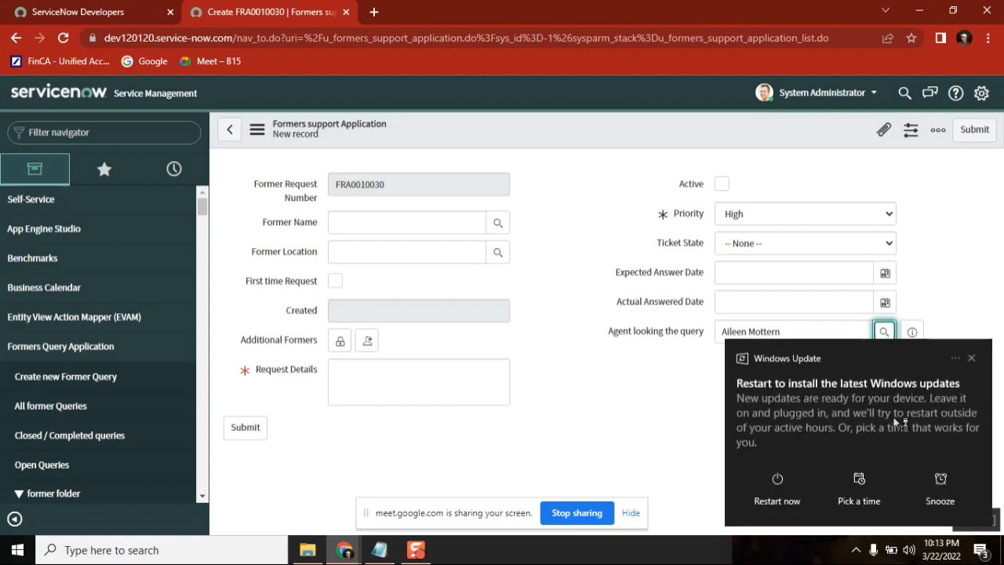
pyautogui.click(971, 358)
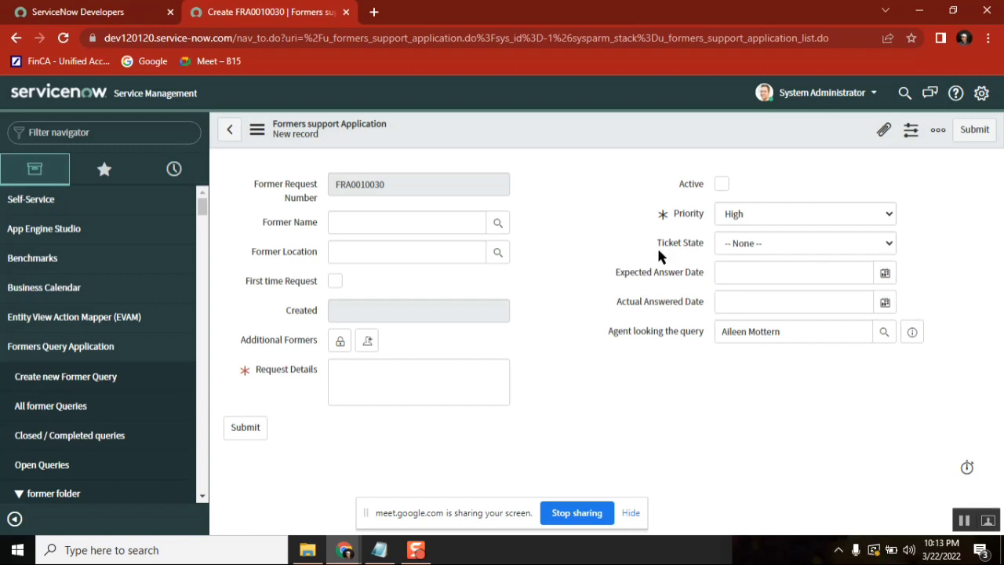
# Duplicate the new record's tab and open the Priority field's dictionary configuration in the original tab, discarding the unsaved values
pyautogui.rightClick(293, 12)
pyautogui.click(340, 112)
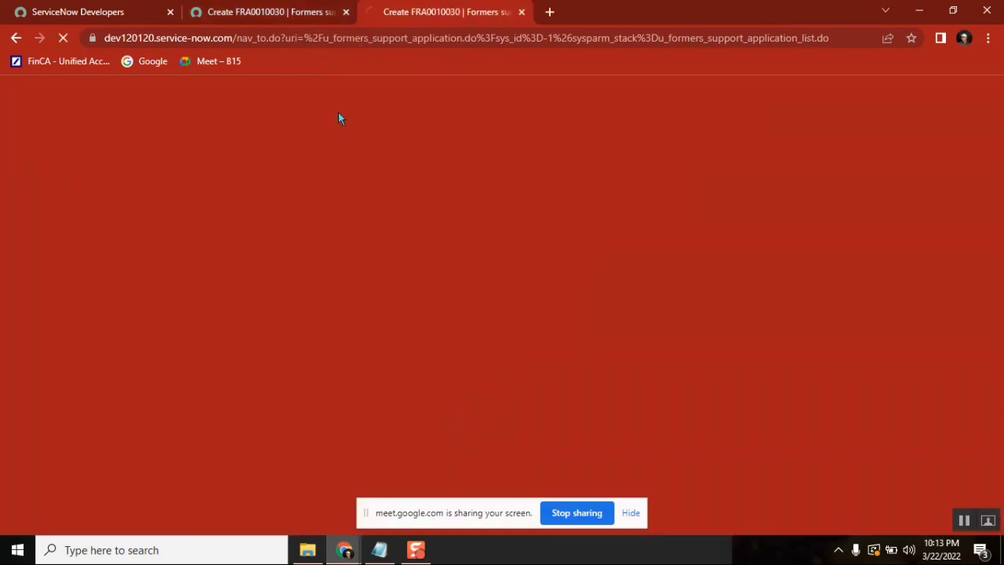
pyautogui.click(271, 12)
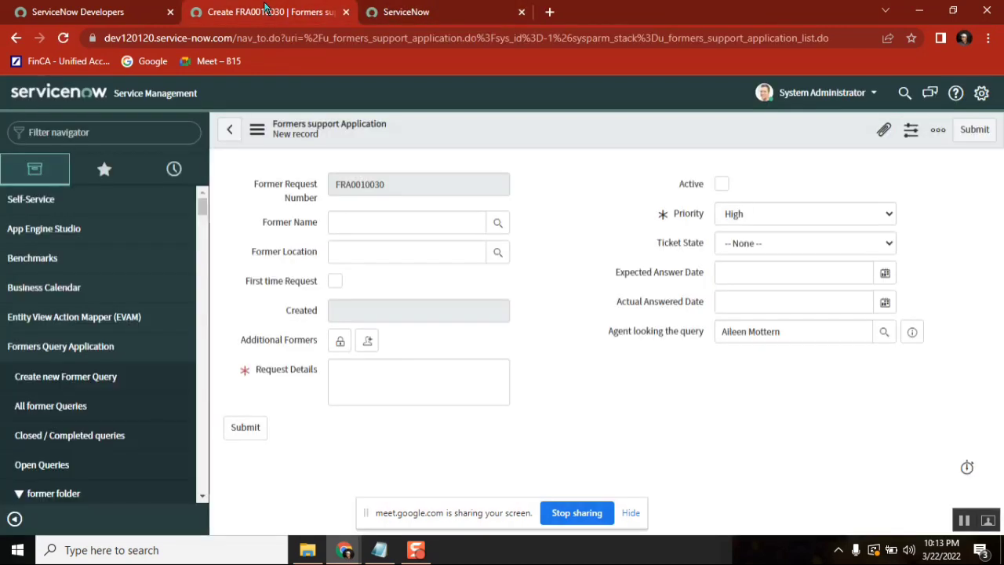
pyautogui.rightClick(682, 219)
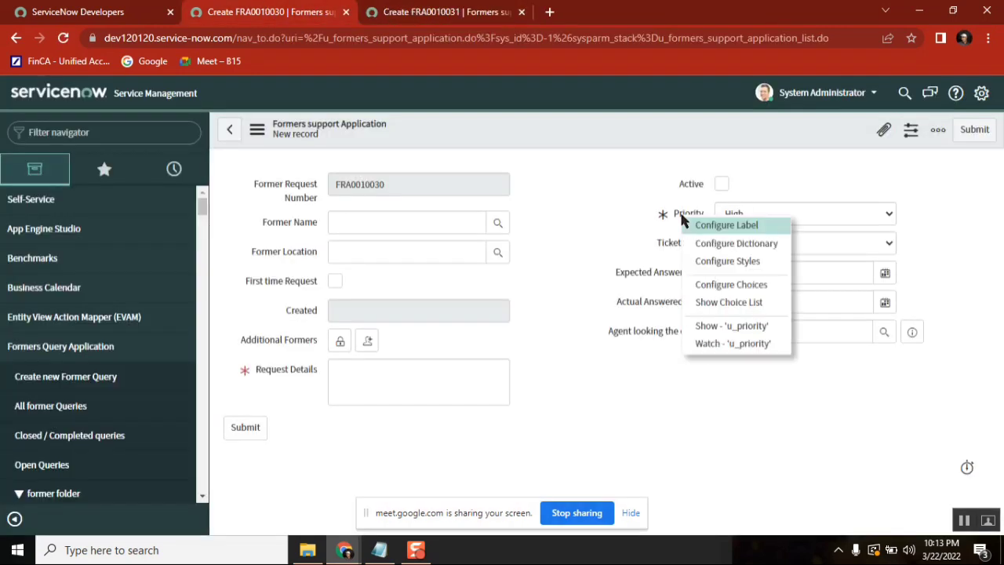
pyautogui.click(708, 243)
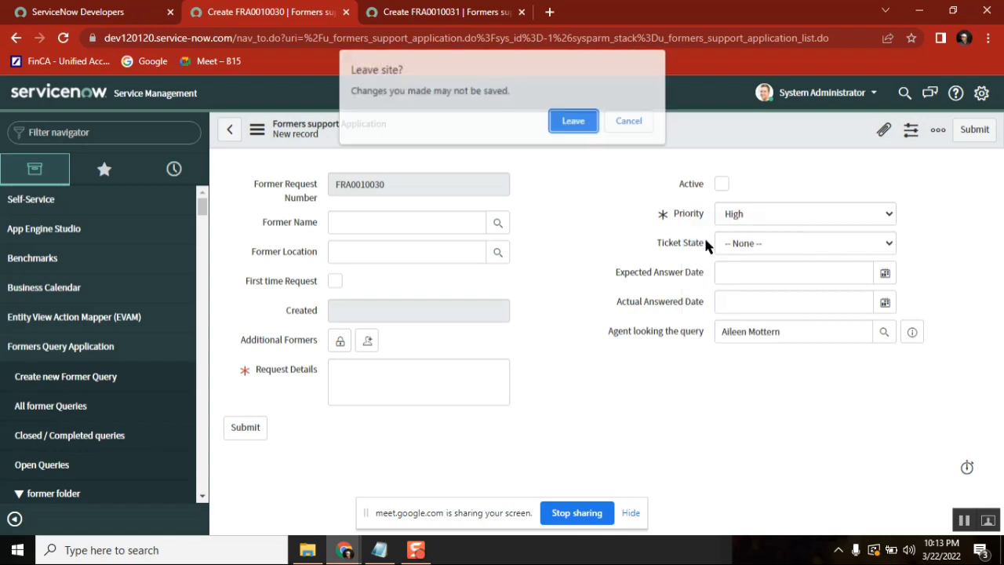
pyautogui.click(578, 127)
# In the duplicated tab, open the dictionary configuration of the Agent looking the query field at its default value setting
pyautogui.click(454, 20)
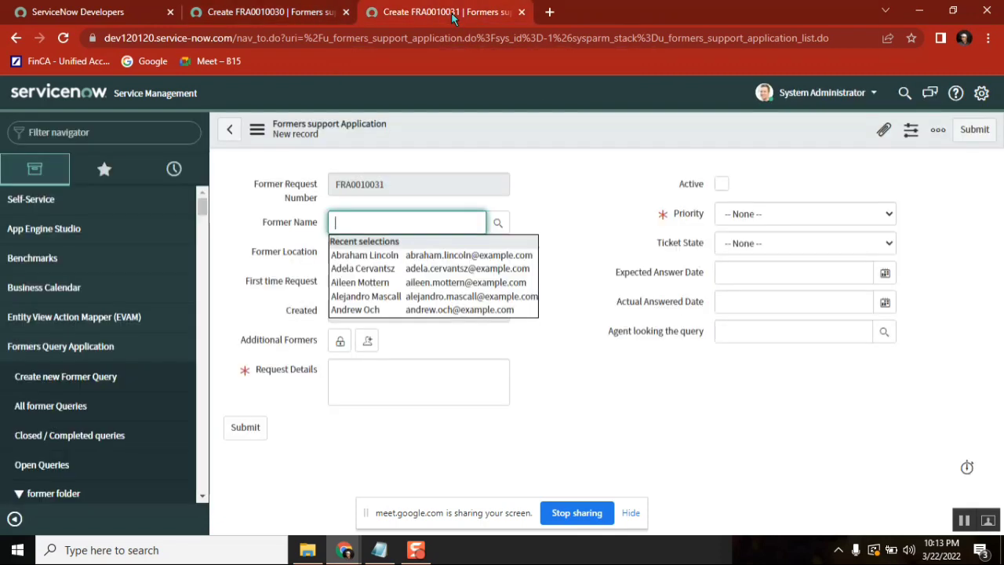
pyautogui.click(650, 333)
pyautogui.rightClick(652, 333)
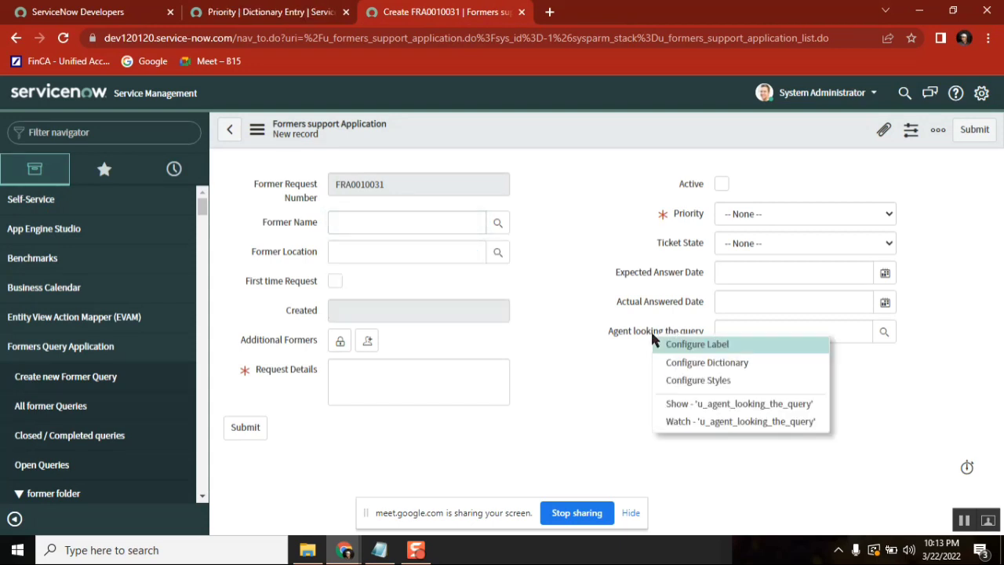
pyautogui.click(692, 365)
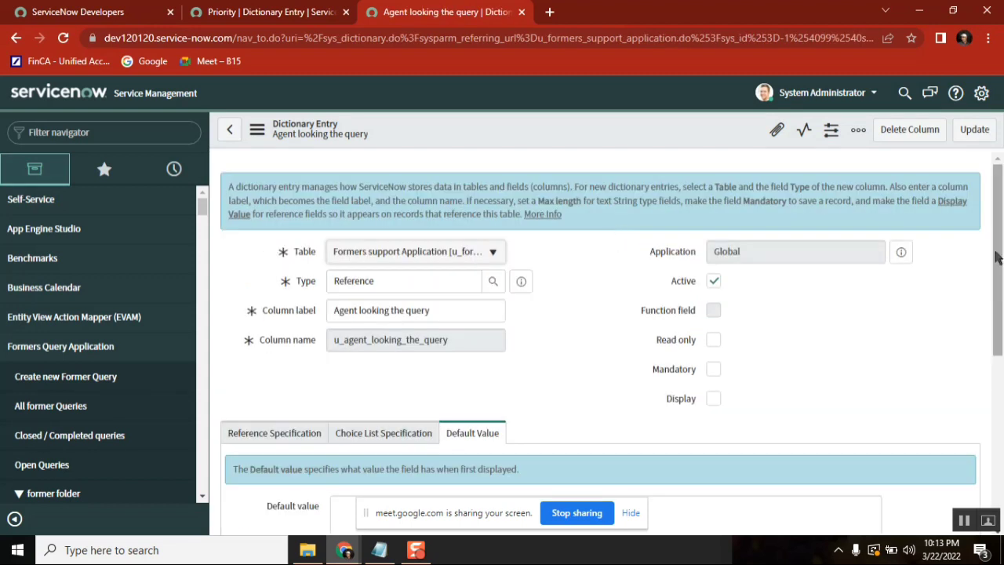
pyautogui.scroll(-2, 487, 278)
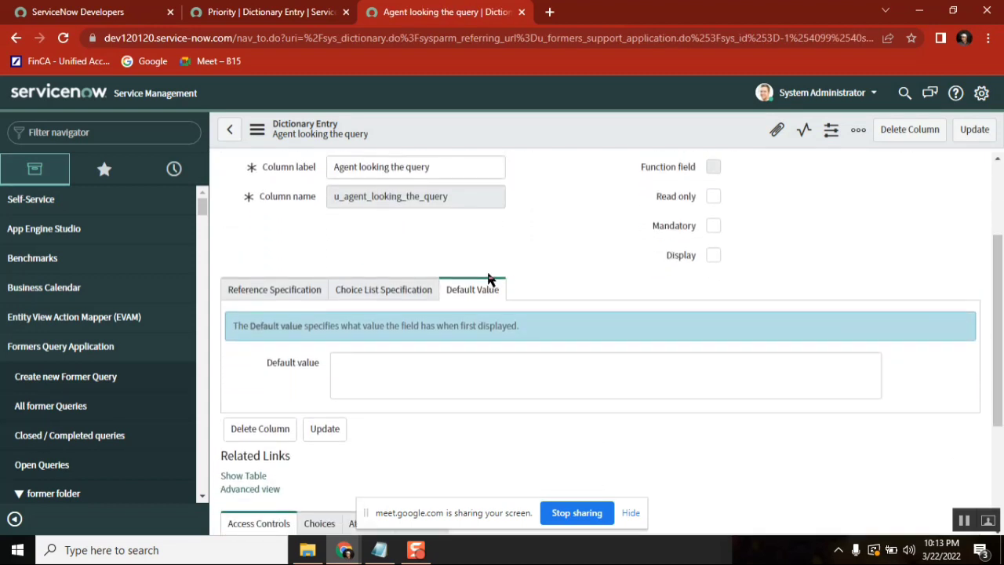
# Examine the default value setting in the Priority field's dictionary entry
pyautogui.hotkey('ctrl', 'shift', 'Tab')
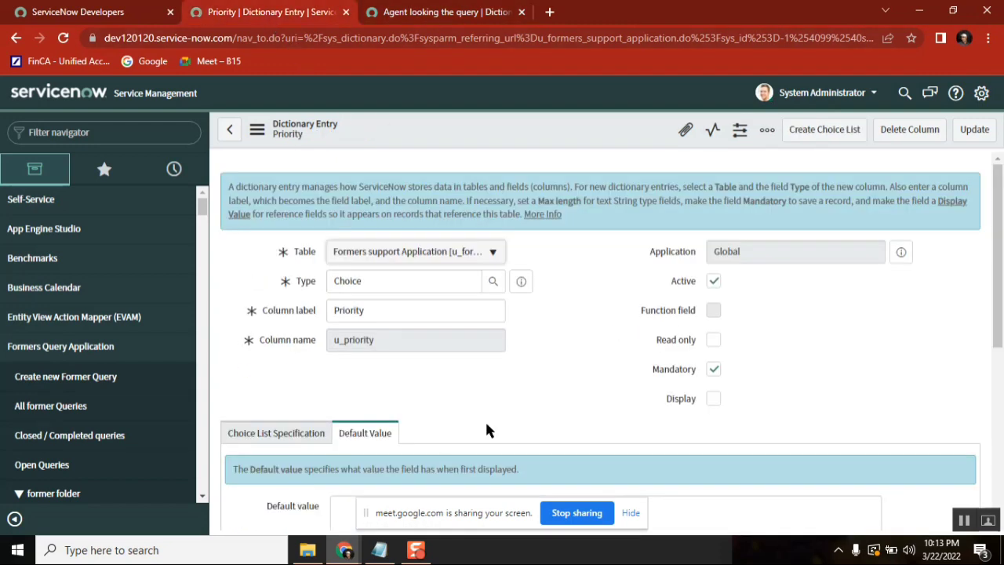
pyautogui.scroll(-2, 475, 376)
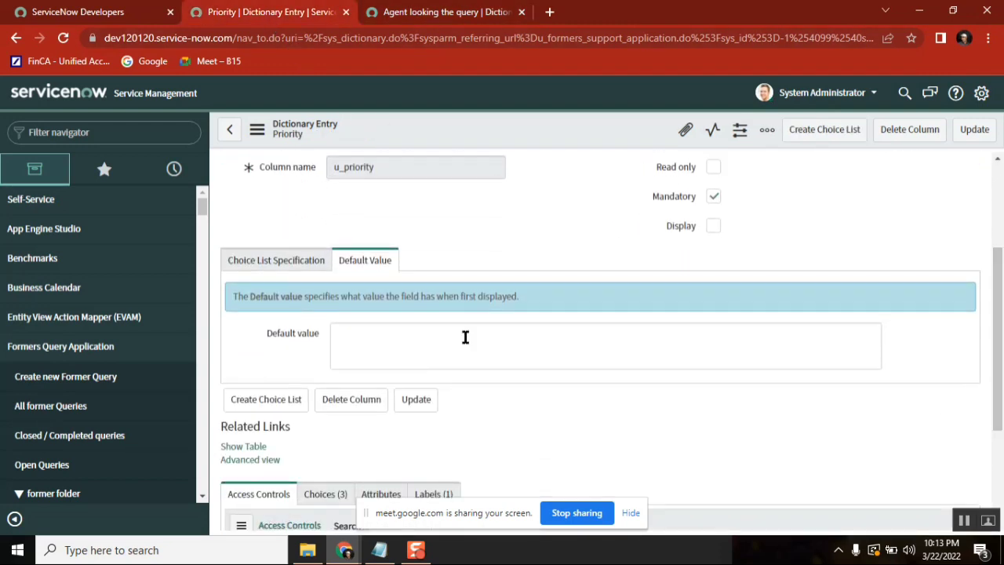
pyautogui.click(437, 338)
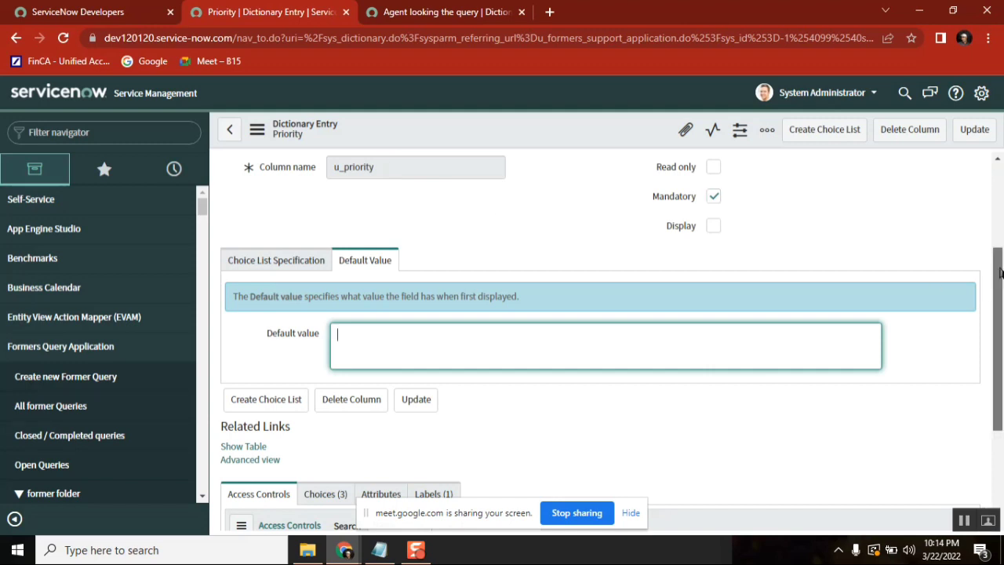
pyautogui.scroll(-1, 1000, 288)
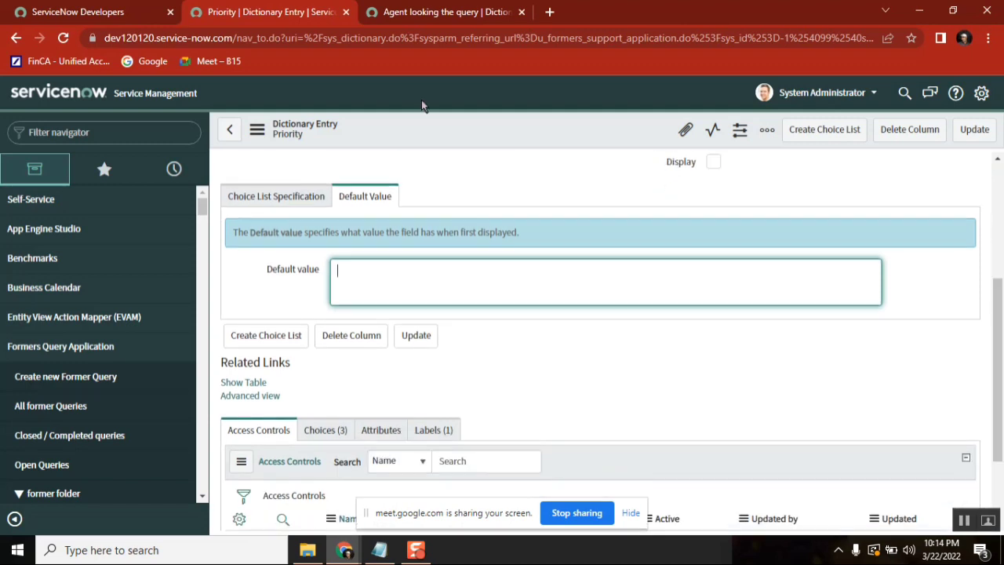
pyautogui.middleClick(116, 377)
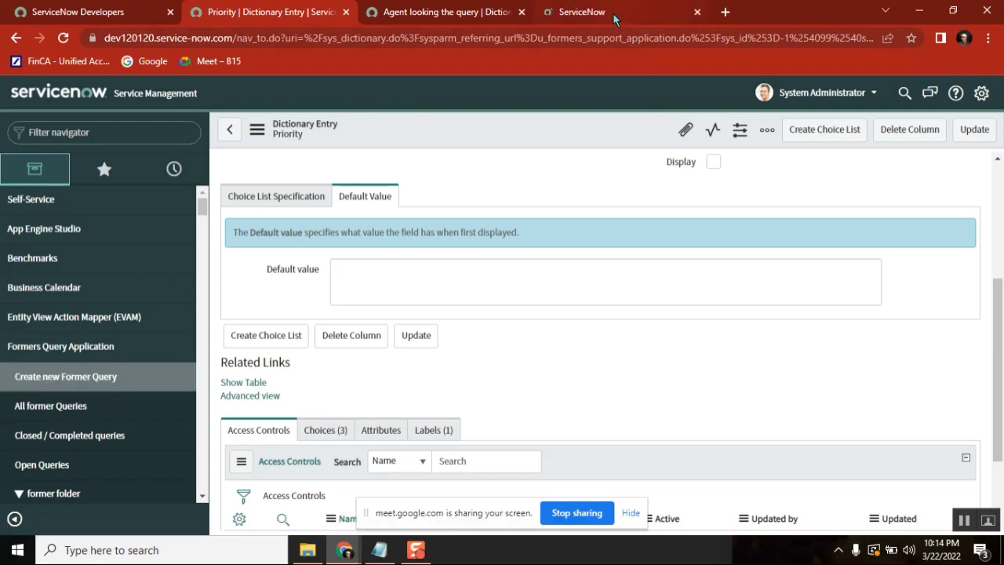
pyautogui.click(615, 16)
pyautogui.click(697, 12)
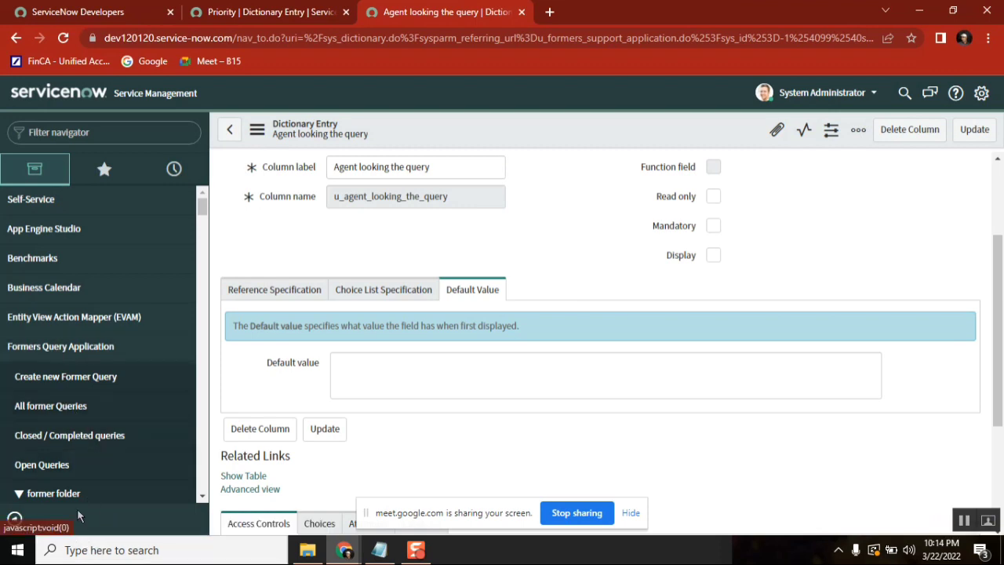
# Open the Open Queries list in a new tab and remove its Ticket State filter to list all records
pyautogui.middleClick(54, 469)
pyautogui.click(617, 12)
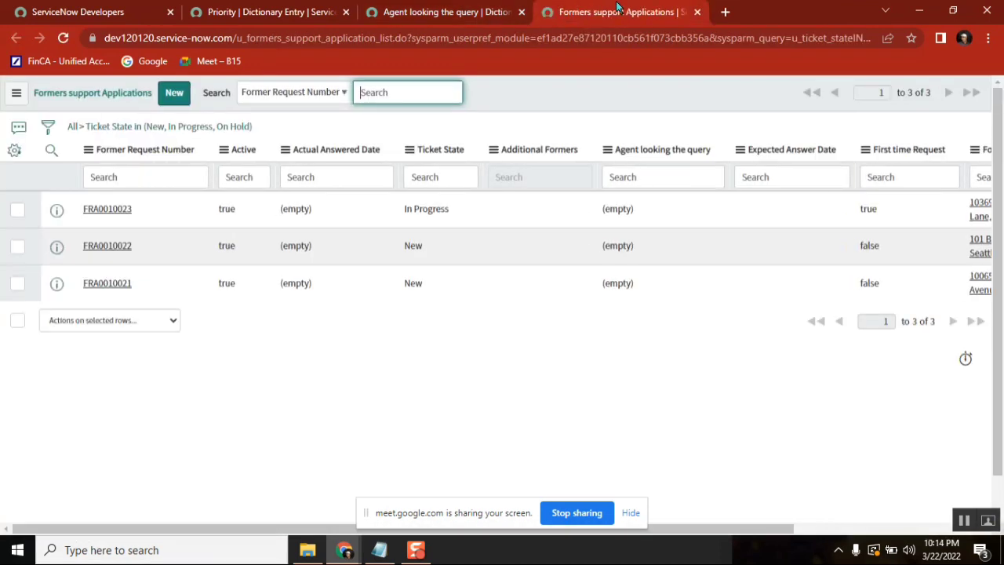
pyautogui.click(73, 127)
# Return briefly to the Priority dictionary entry, and review the remaining columns of the full support application list through Priority
pyautogui.click(245, 12)
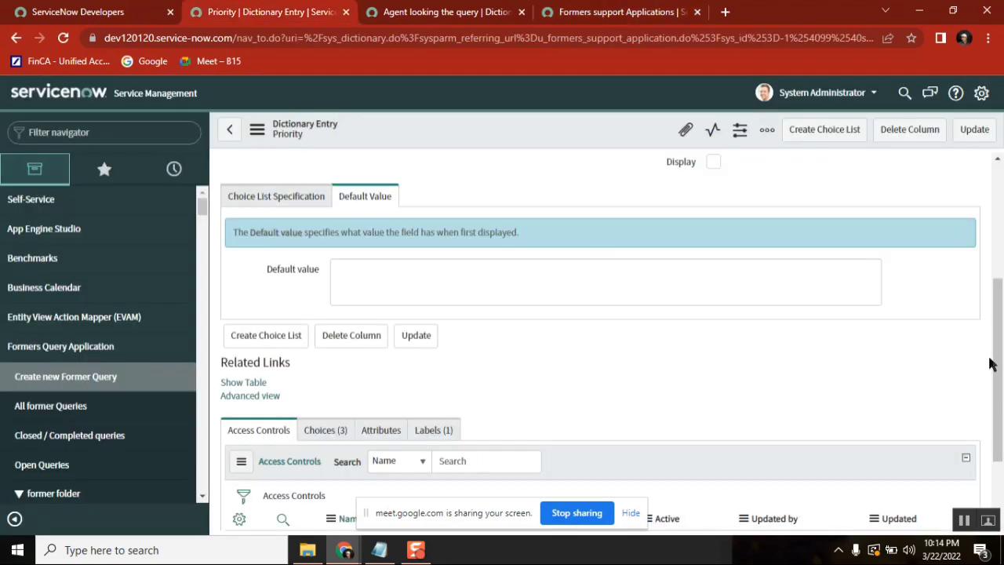
pyautogui.click(618, 20)
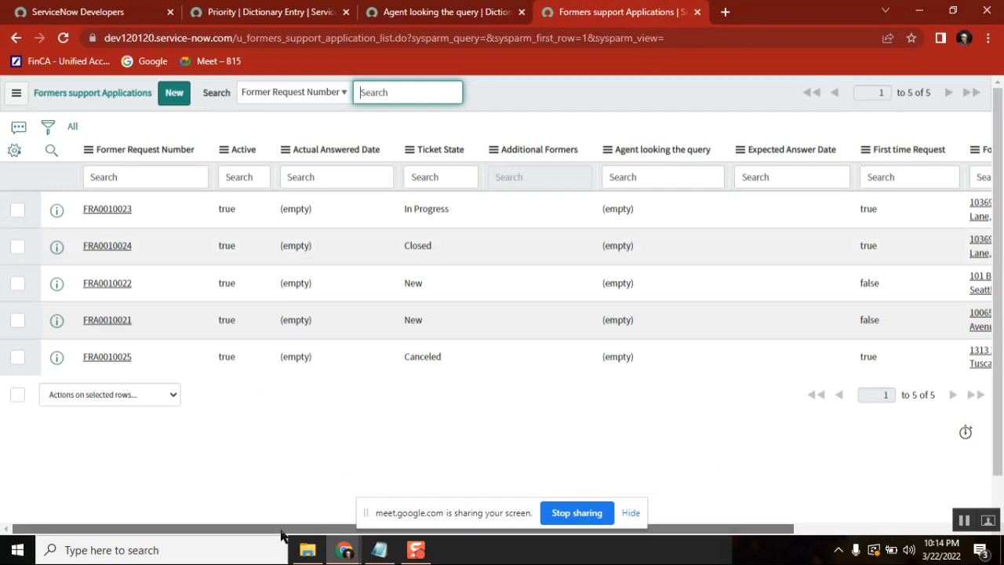
pyautogui.moveTo(280, 530); pyautogui.dragTo(661, 502)
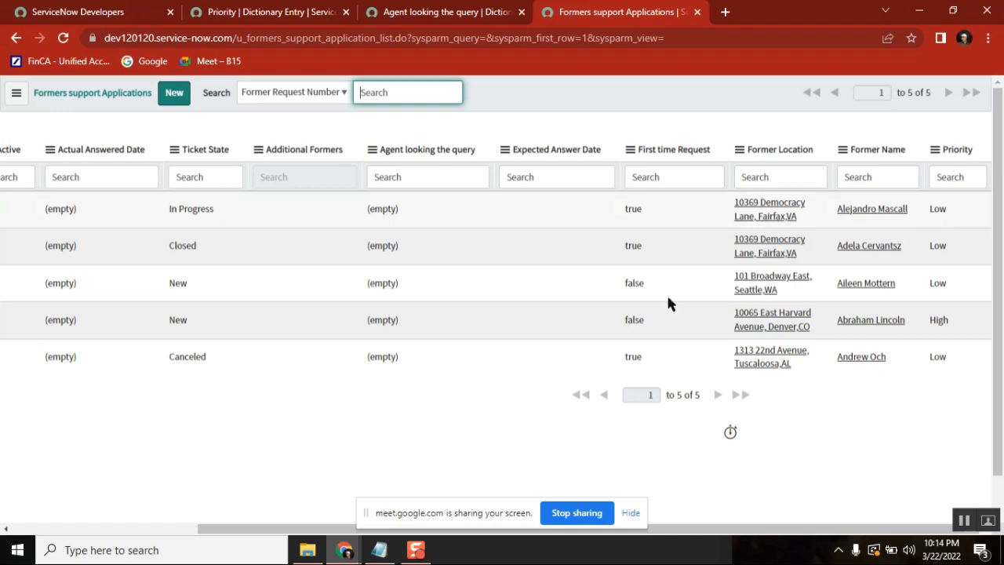
pyautogui.moveTo(272, 536); pyautogui.dragTo(79, 538)
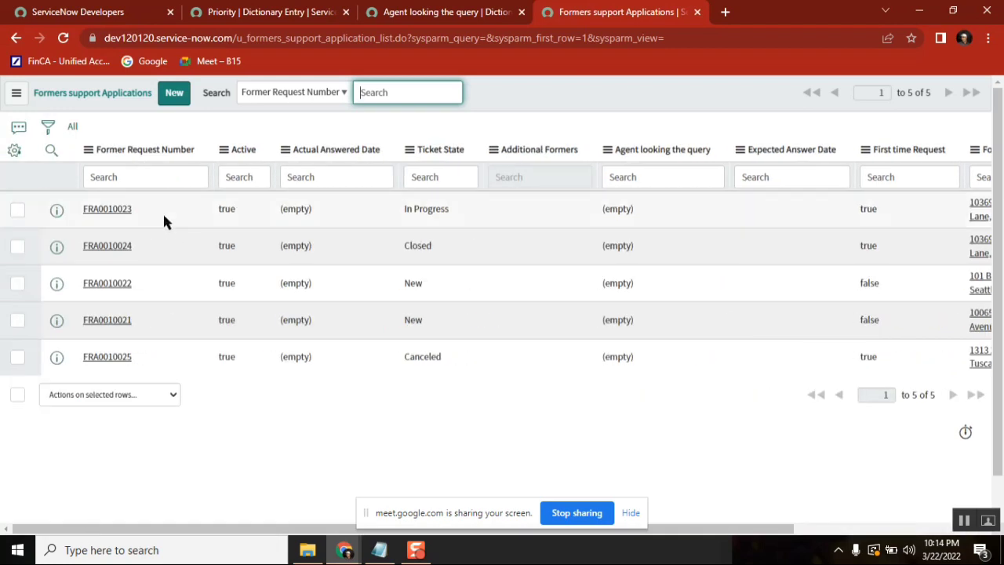
# Open the first support application record in a new tab and inspect its stored u_priority value in the record's XML
pyautogui.middleClick(112, 213)
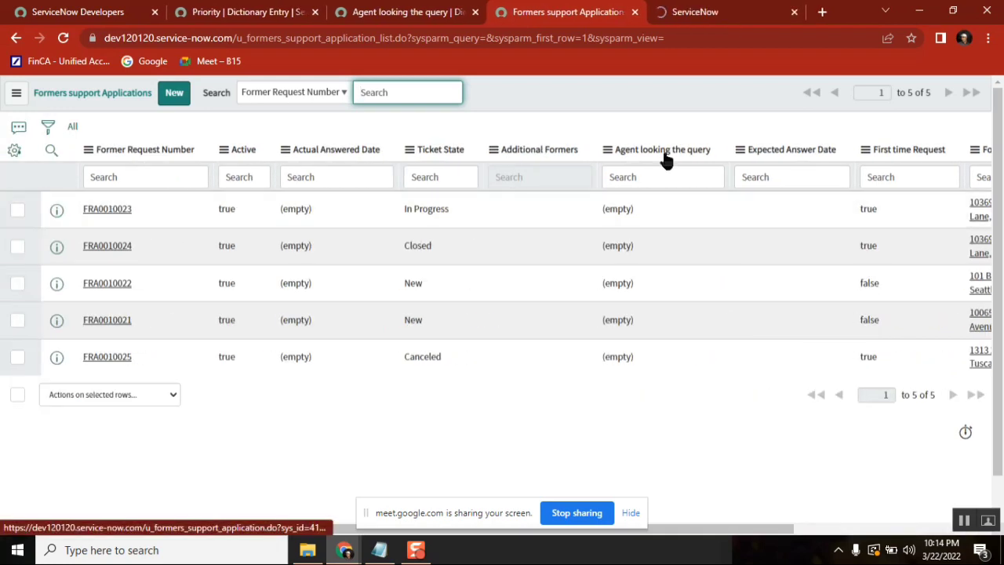
pyautogui.click(720, 20)
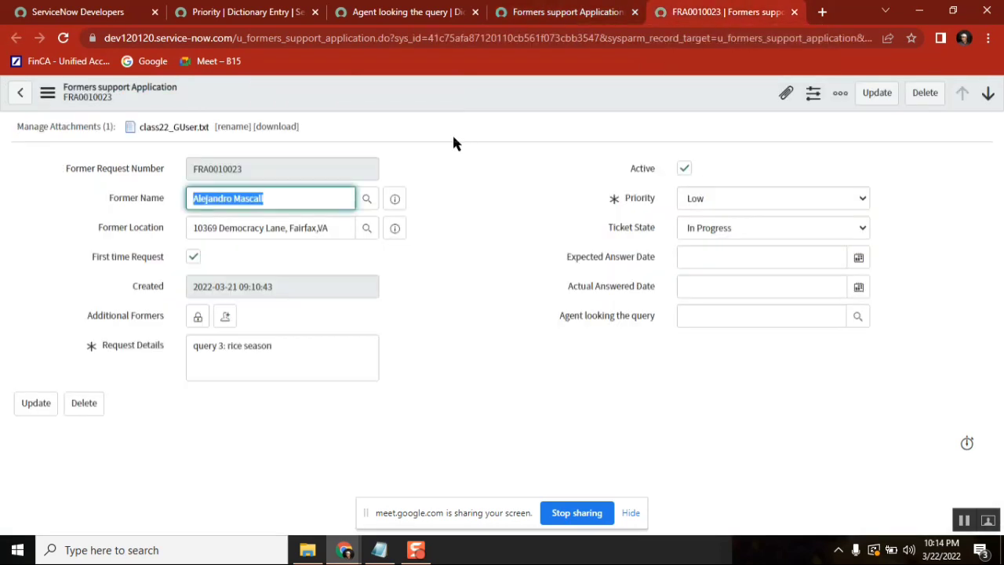
pyautogui.click(46, 93)
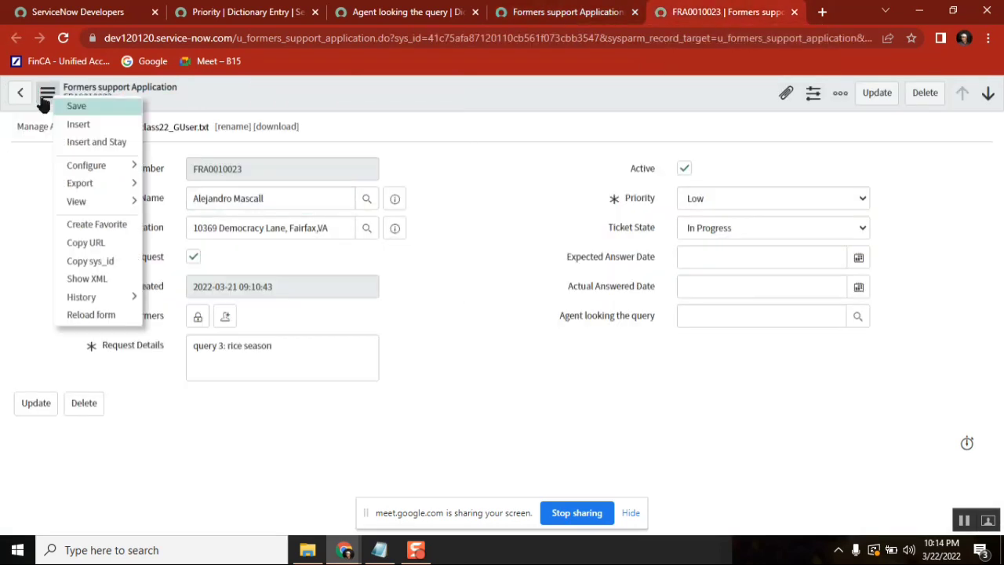
pyautogui.press('Escape')
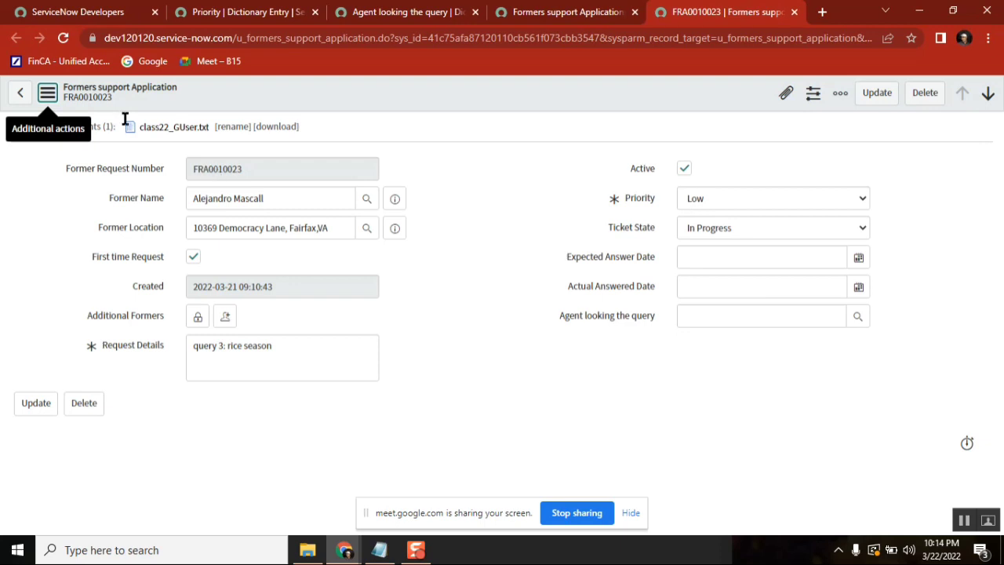
pyautogui.click(45, 93)
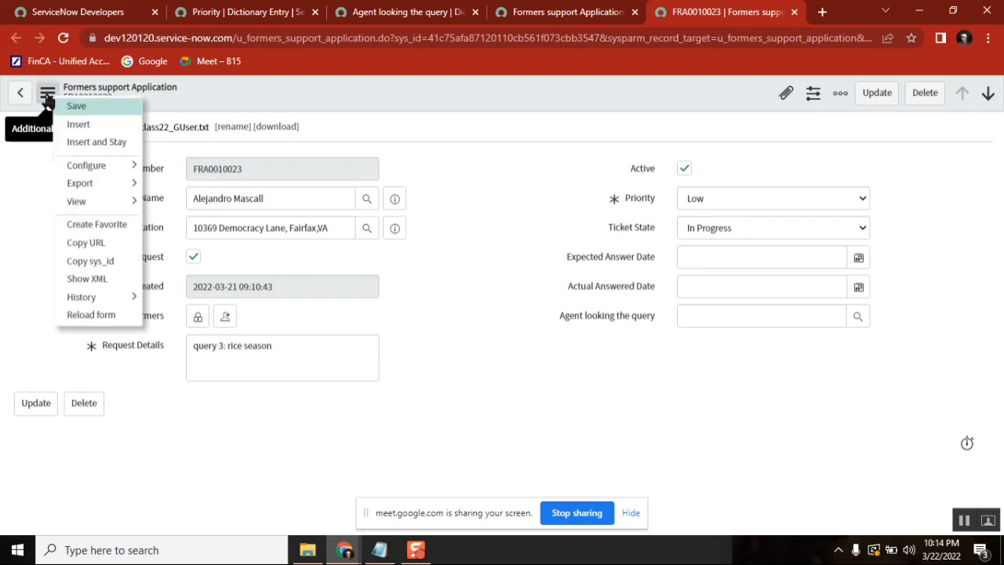
pyautogui.click(81, 281)
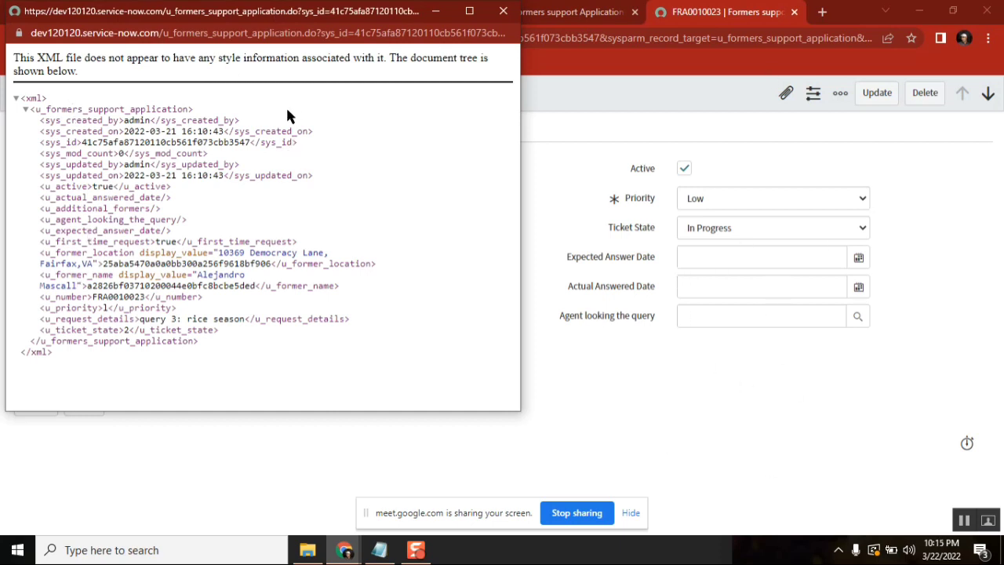
pyautogui.doubleClick(73, 307)
pyautogui.doubleClick(105, 307)
pyautogui.click(503, 11)
# Set the record's Priority to Medium, save it, and check the stored priority value in its XML
pyautogui.click(690, 198)
pyautogui.click(702, 243)
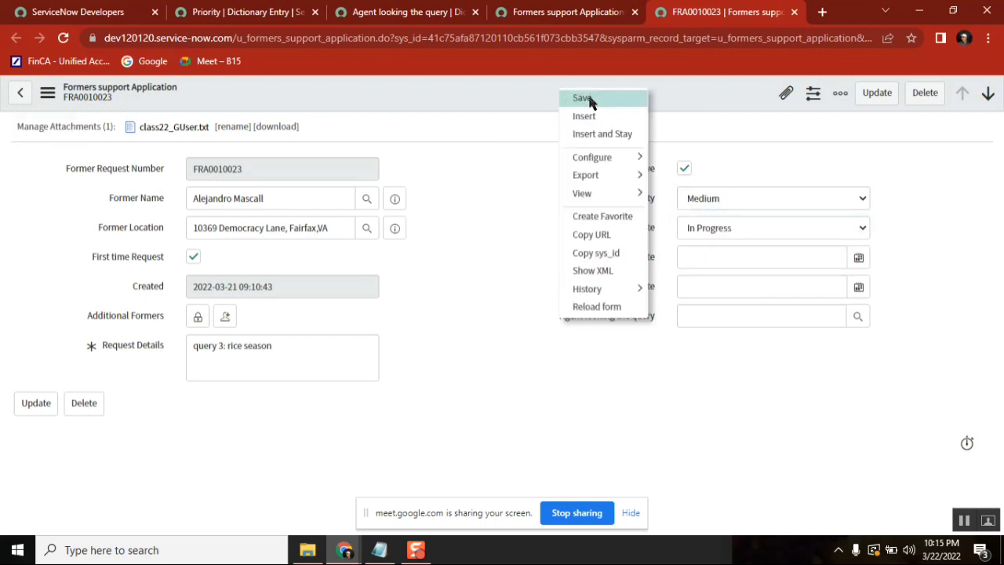
pyautogui.click(586, 98)
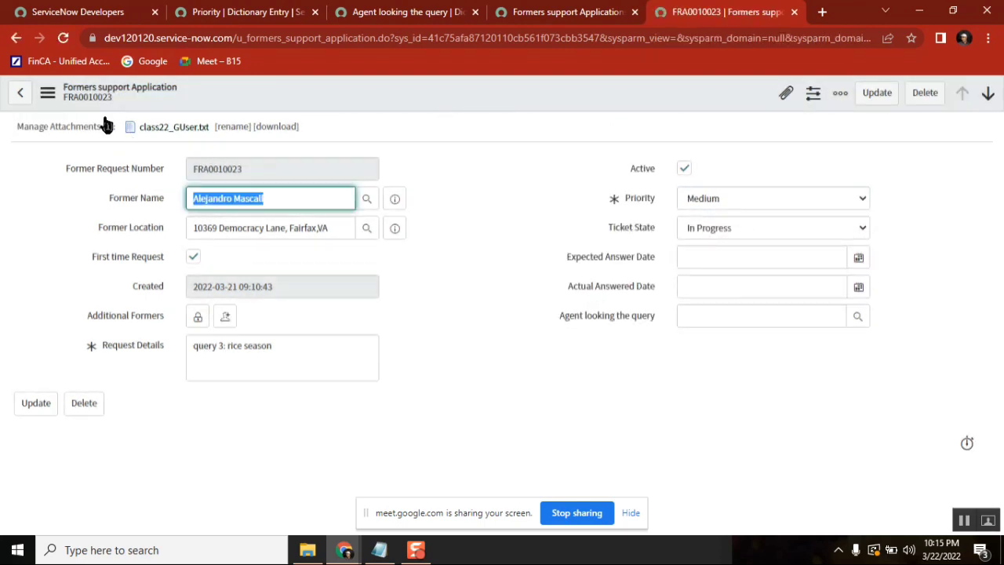
pyautogui.click(47, 93)
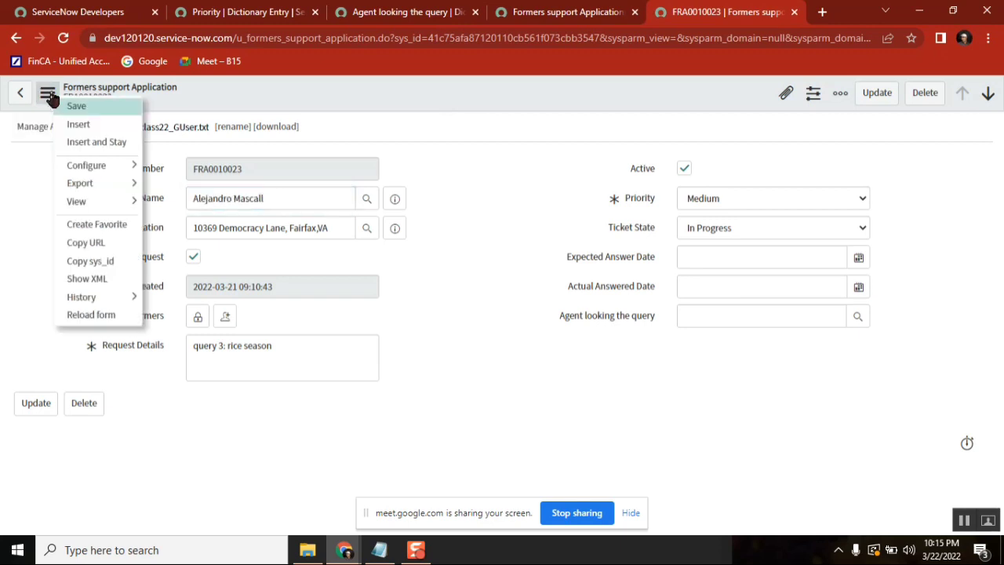
pyautogui.click(86, 279)
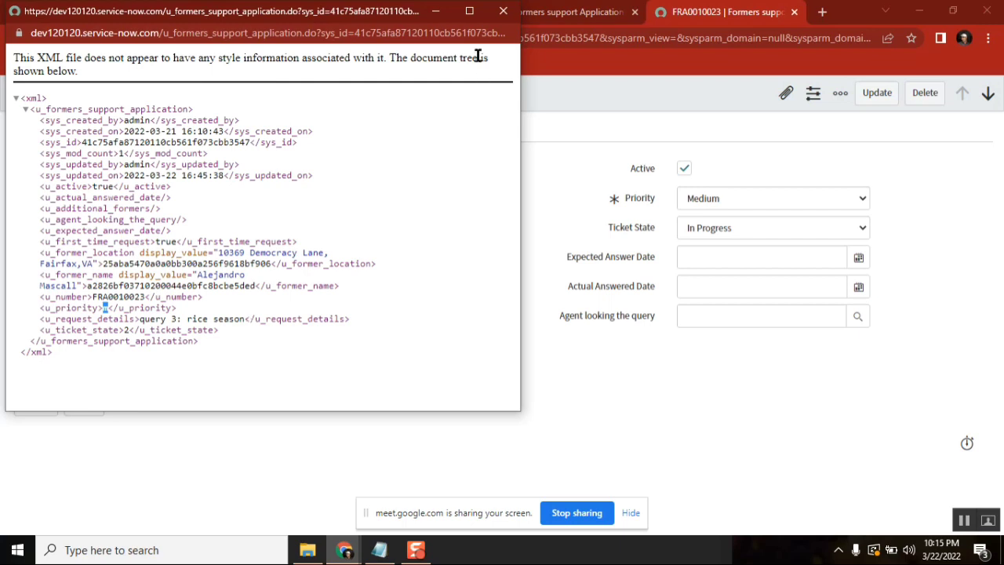
pyautogui.click(503, 11)
# Set the record's Priority to Low, save it, and check the stored u_priority value in its XML
pyautogui.click(697, 198)
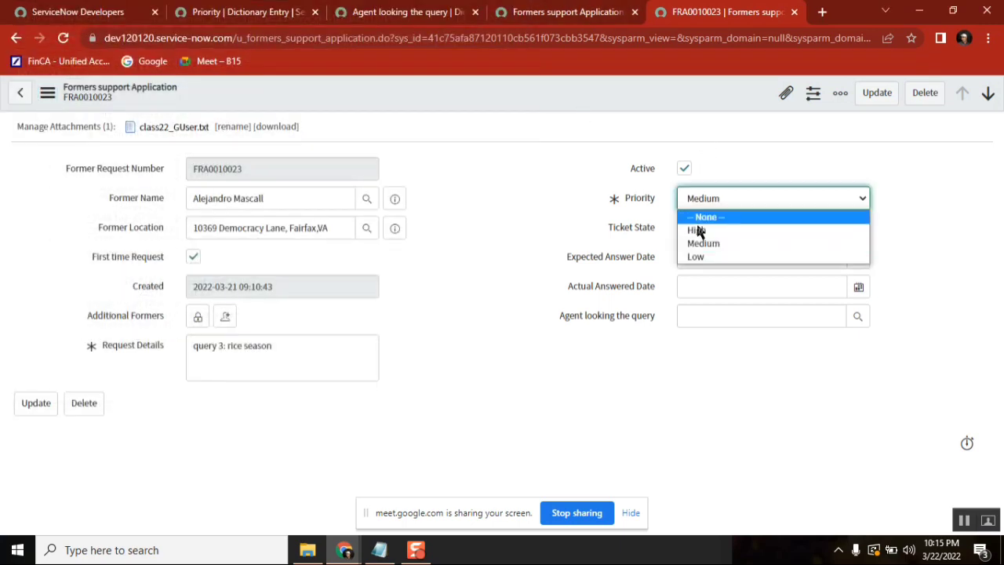
pyautogui.click(698, 257)
pyautogui.rightClick(443, 91)
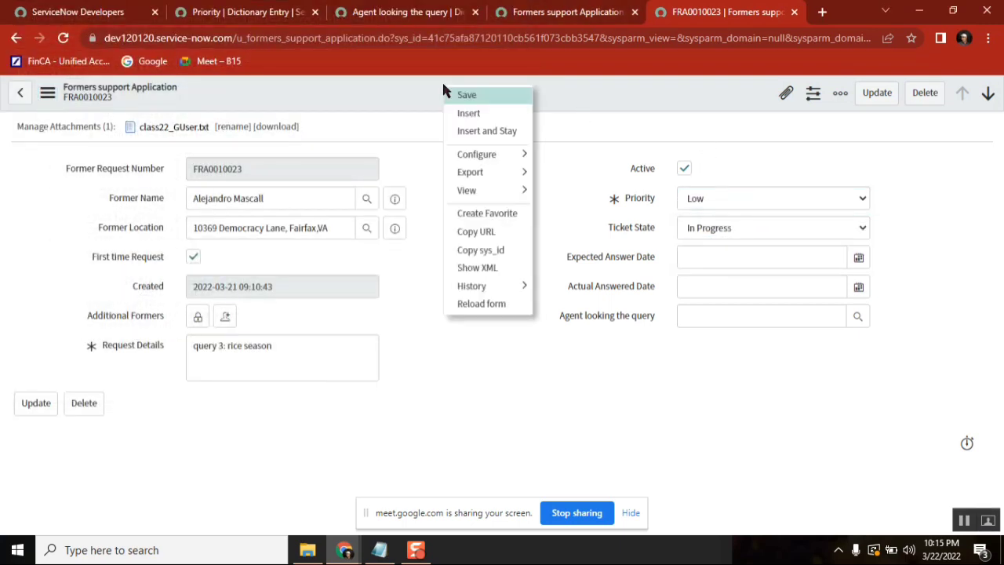
pyautogui.click(467, 96)
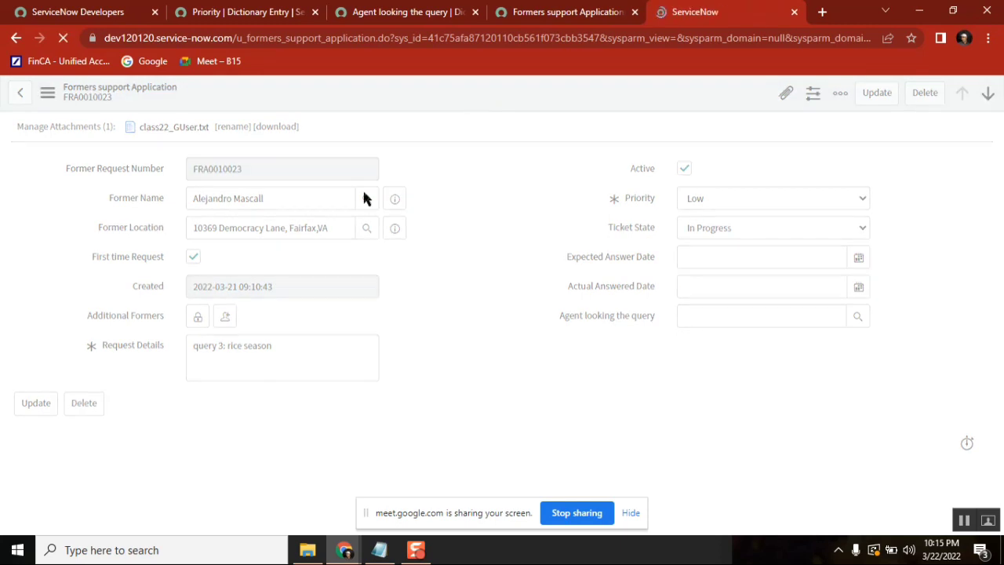
pyautogui.click(47, 94)
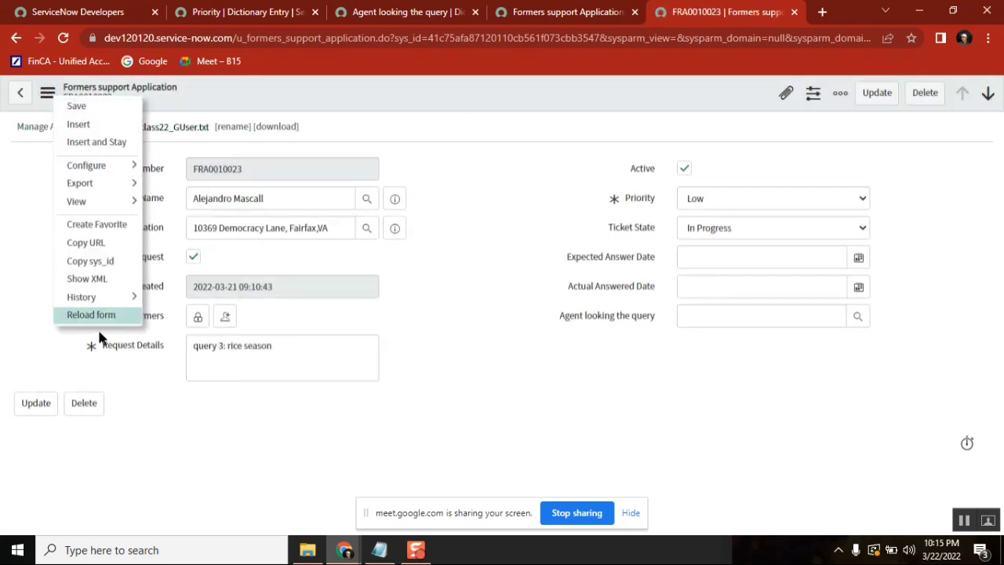
pyautogui.click(107, 278)
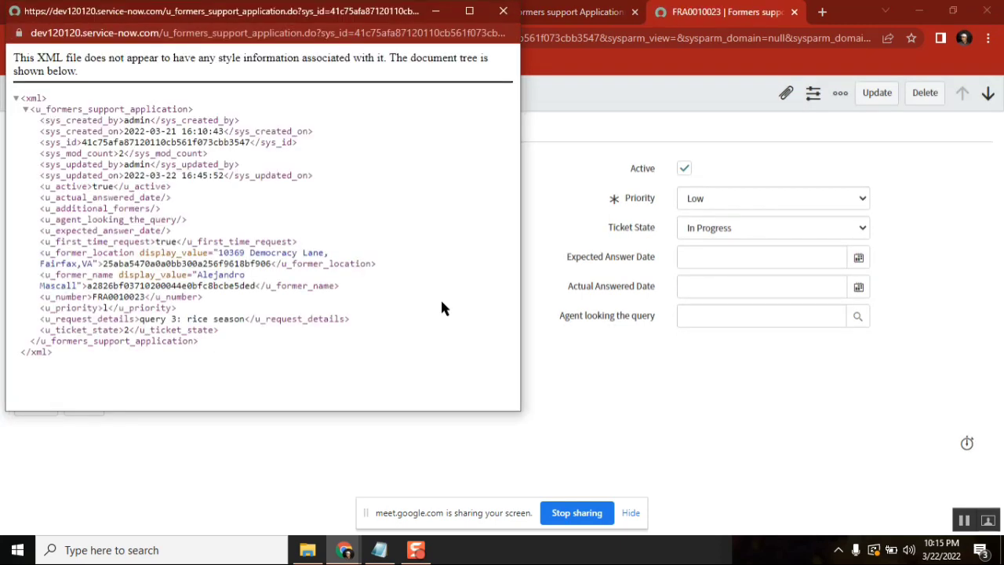
pyautogui.doubleClick(105, 307)
pyautogui.click(503, 11)
# Set the default value of the Priority dictionary entry to l, save the entry, and review the setting
pyautogui.click(256, 14)
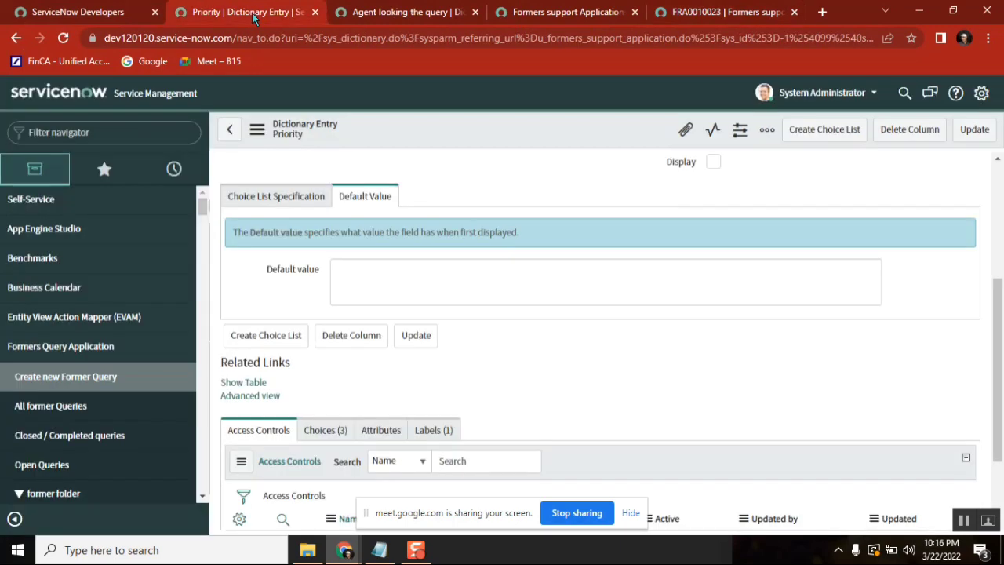
pyautogui.click(415, 277)
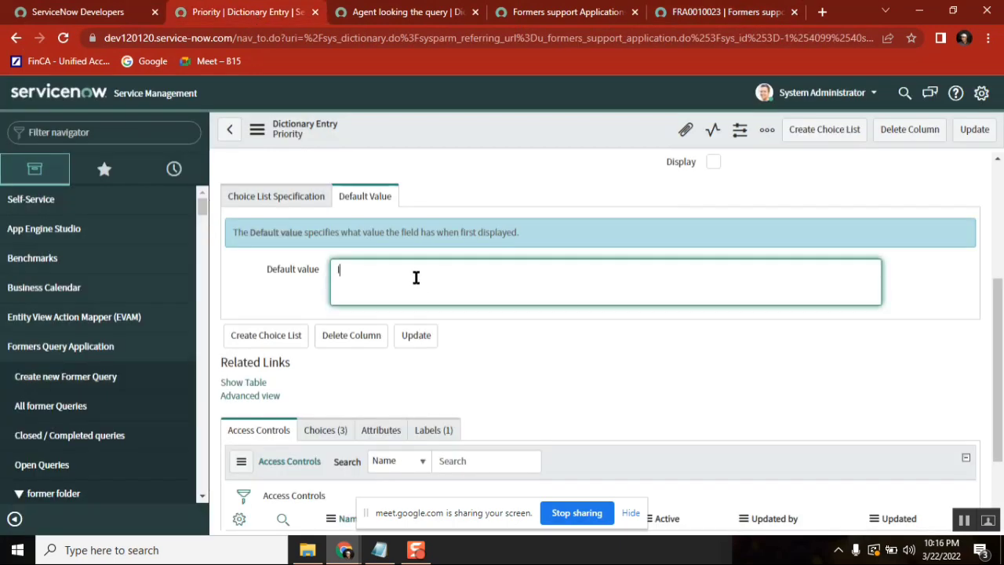
pyautogui.rightClick(471, 128)
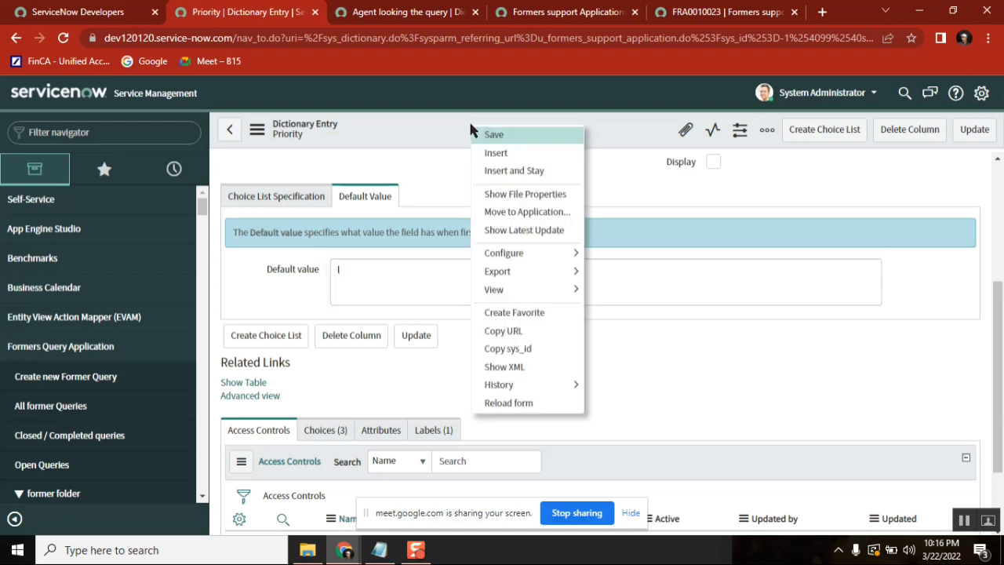
pyautogui.click(518, 138)
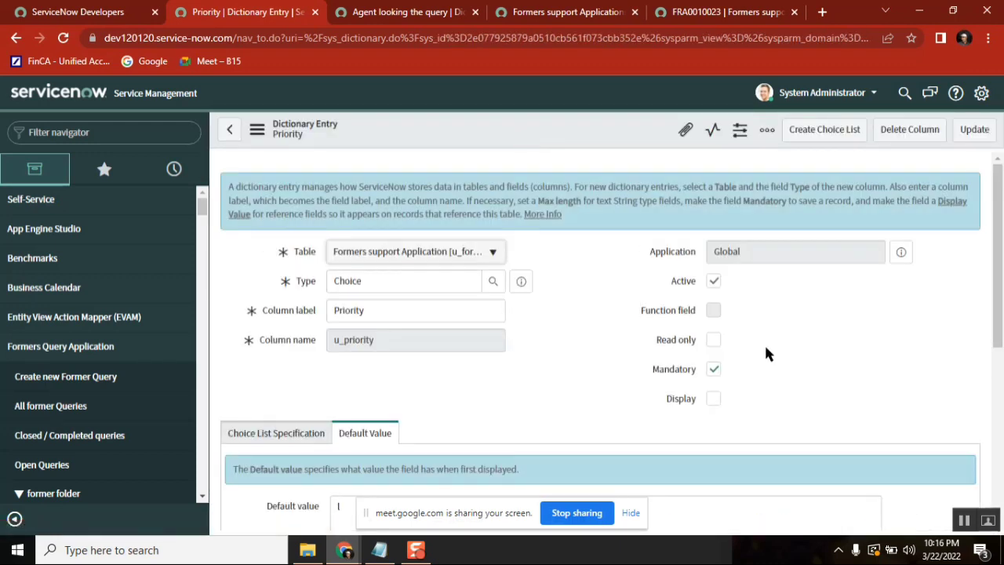
pyautogui.scroll(-2, 997, 208)
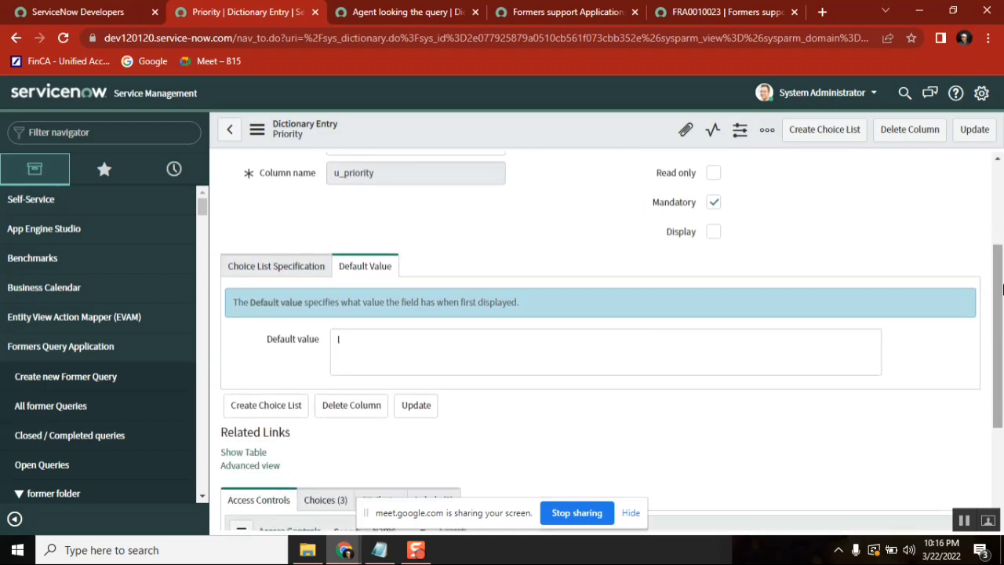
pyautogui.click(385, 356)
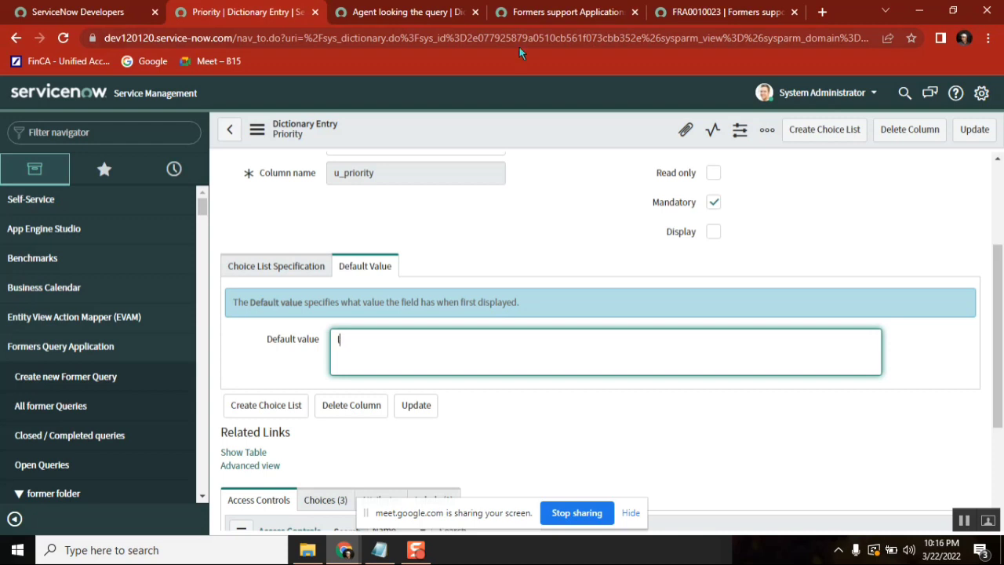
# Examine the field type and default value setting in the Agent looking the query dictionary entry
pyautogui.click(398, 16)
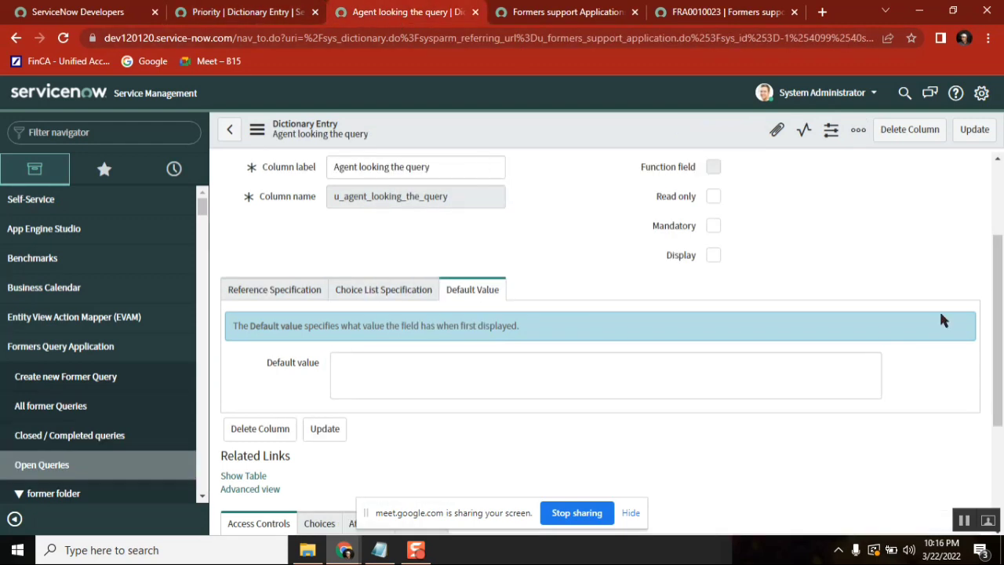
pyautogui.moveTo(997, 276); pyautogui.dragTo(997, 194)
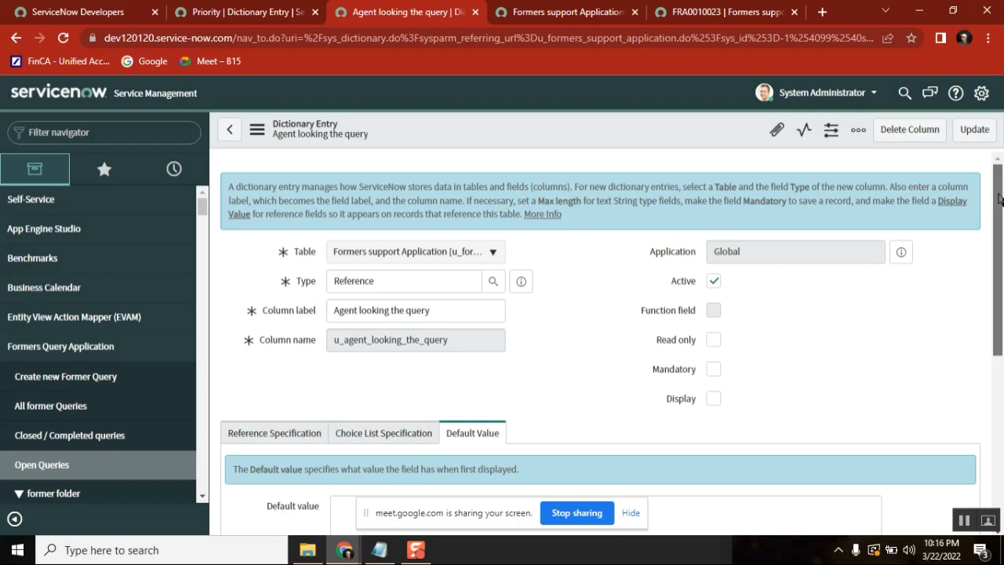
pyautogui.scroll(-1, 481, 333)
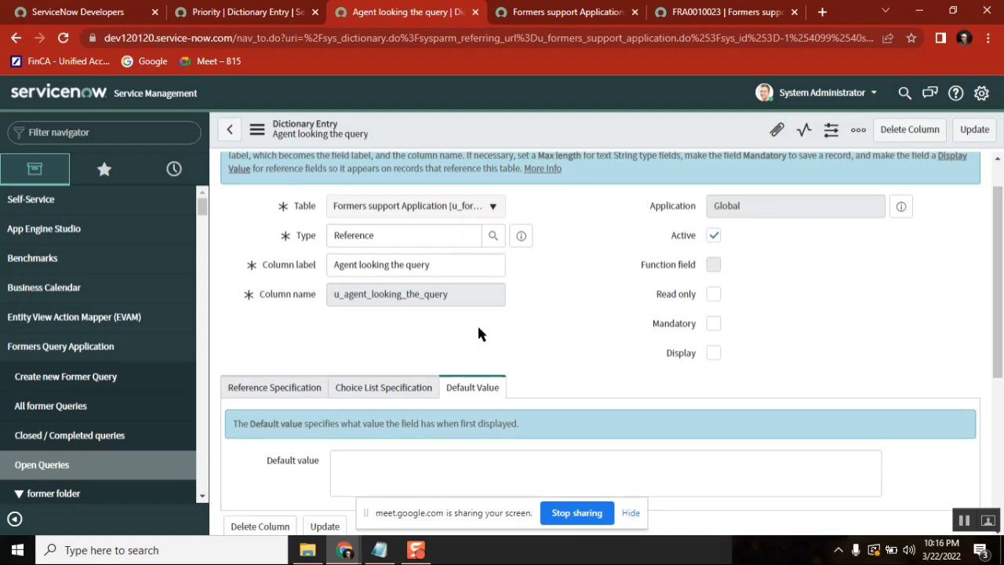
# From the support application record, preview the user referenced in Former Name and open that full user record
pyautogui.click(737, 20)
pyautogui.moveTo(290, 200); pyautogui.dragTo(188, 198)
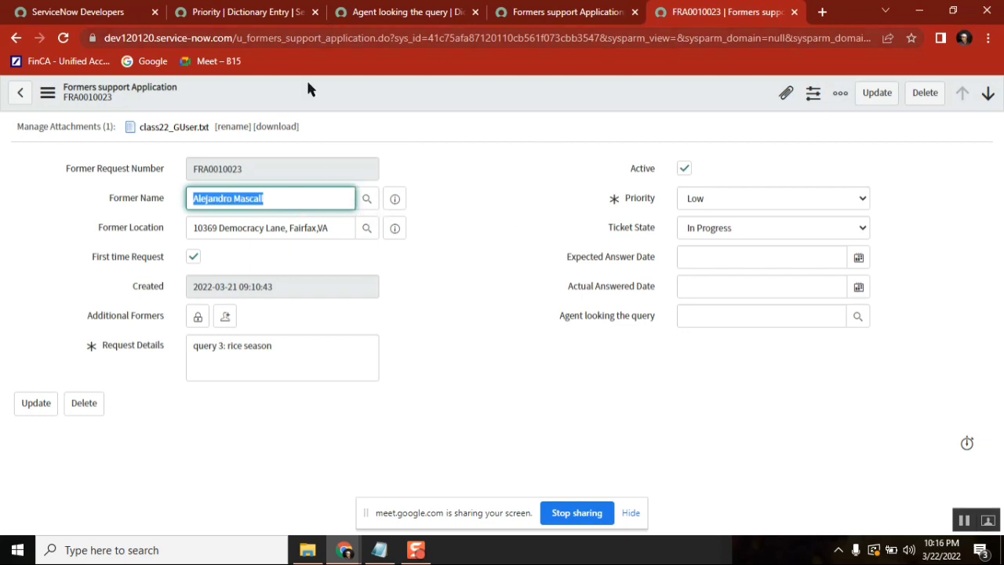
pyautogui.click(394, 199)
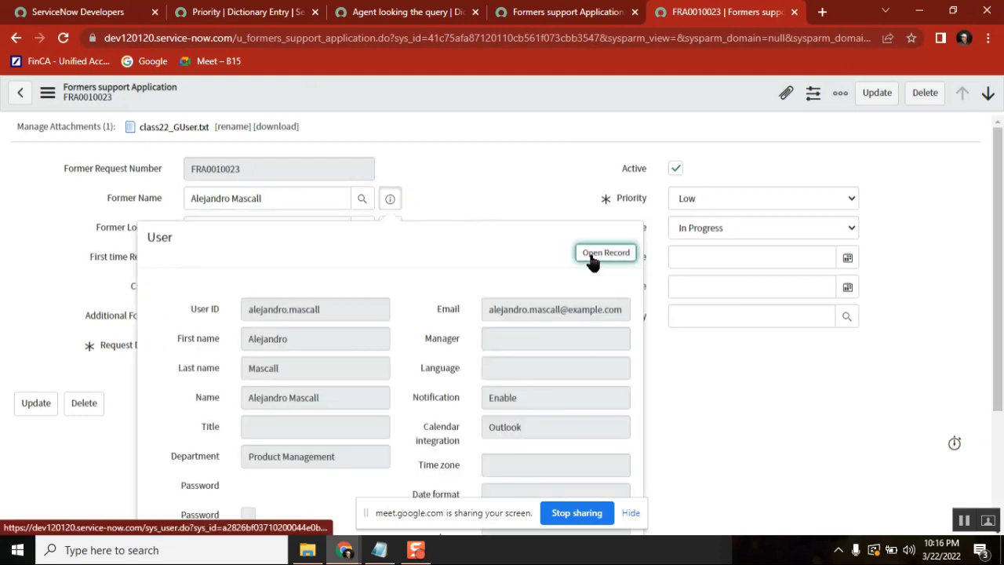
pyautogui.click(592, 259)
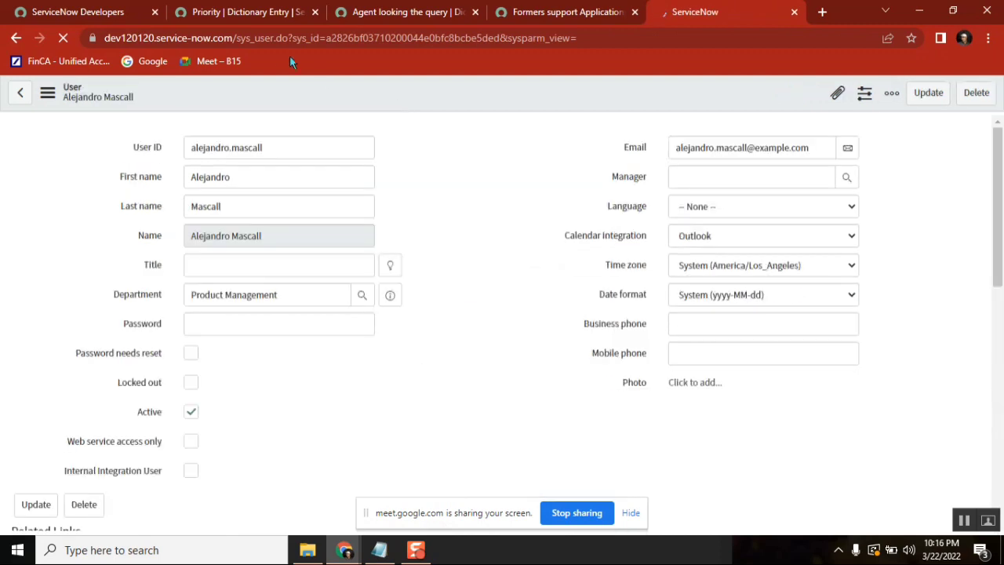
# Change sys_user to sys_user_list in the page address to load the list of all users
pyautogui.click(276, 40)
pyautogui.click(276, 39)
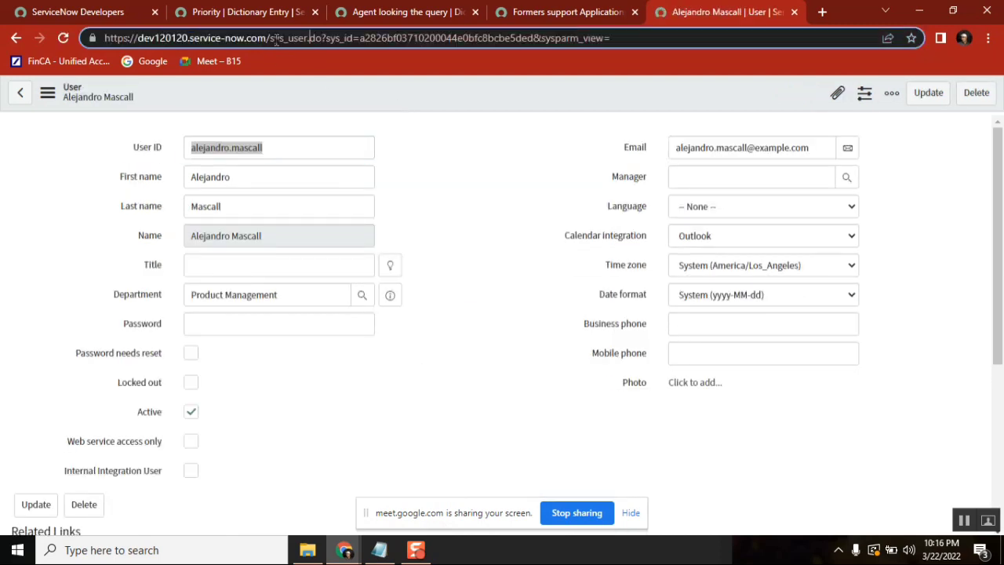
pyautogui.write('_list')
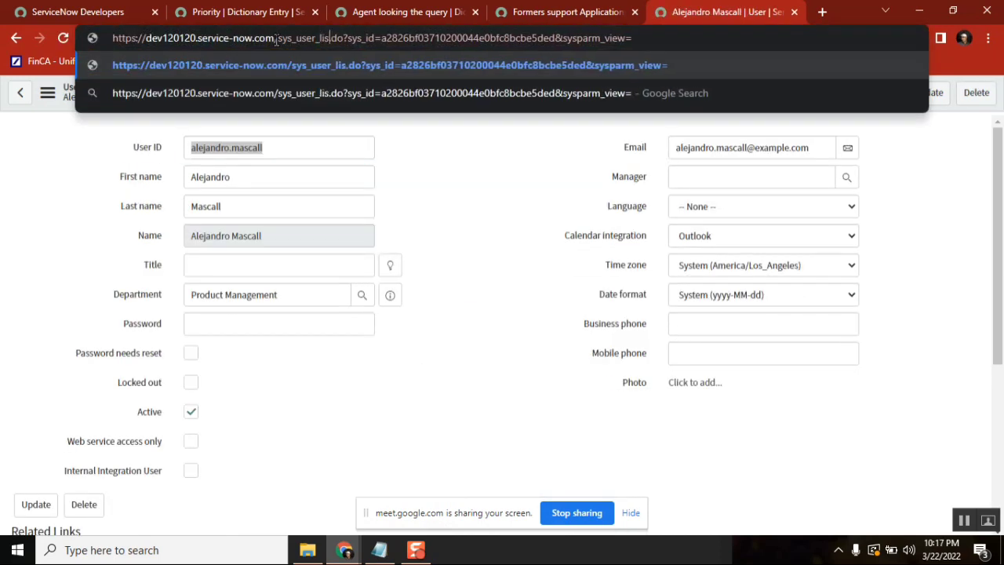
pyautogui.press('Return')
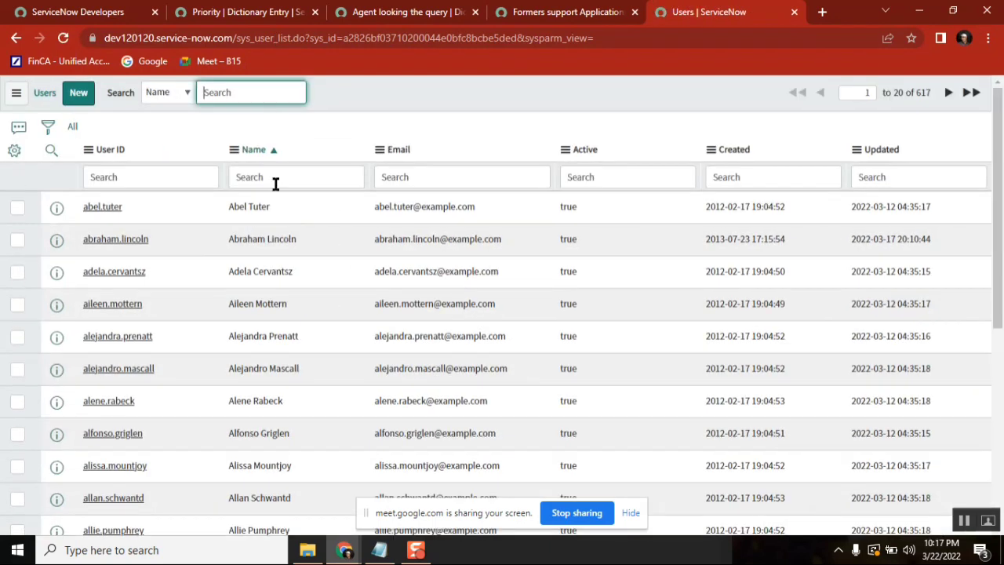
# Open the full record of the second user in the users list
pyautogui.rightClick(123, 242)
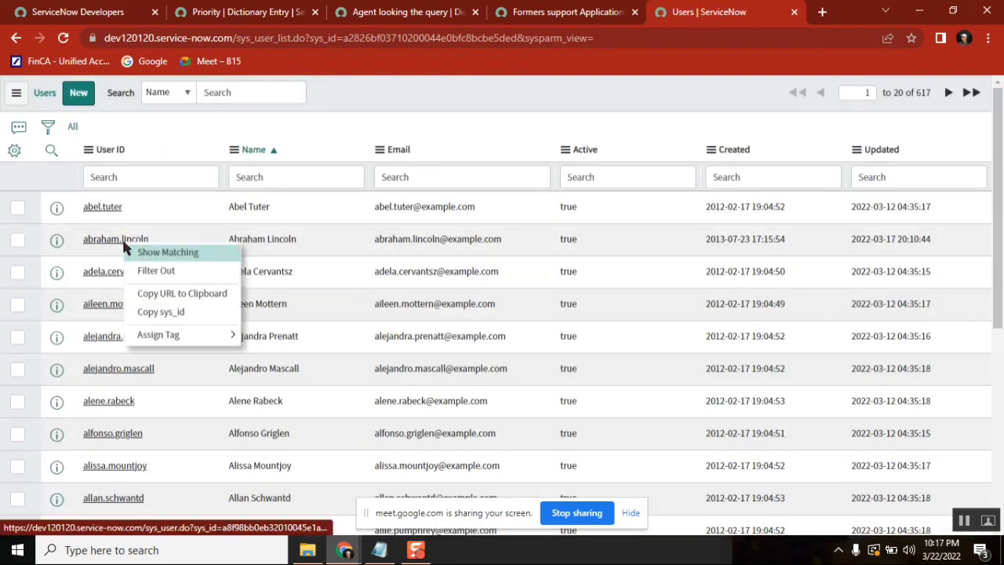
pyautogui.click(386, 83)
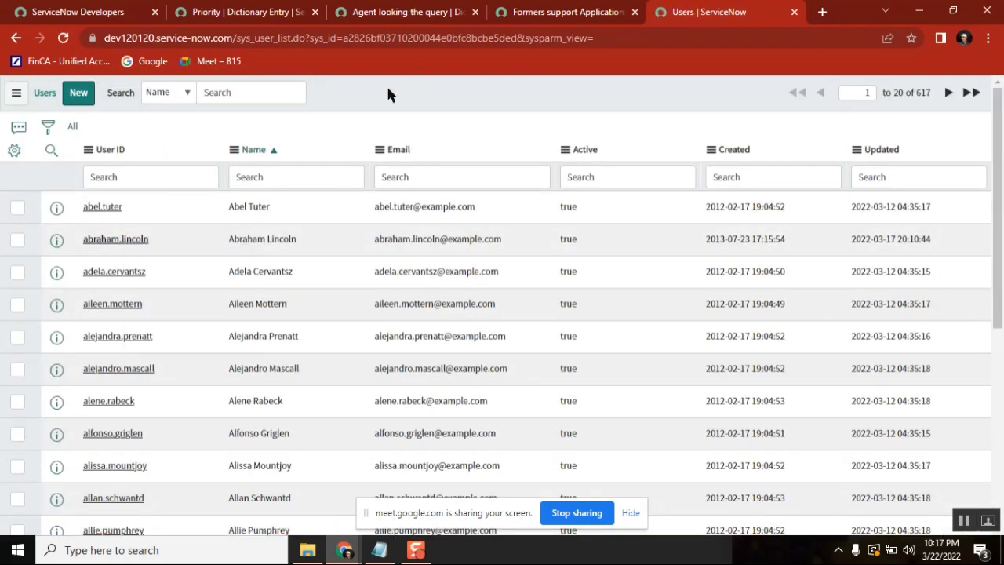
pyautogui.click(128, 243)
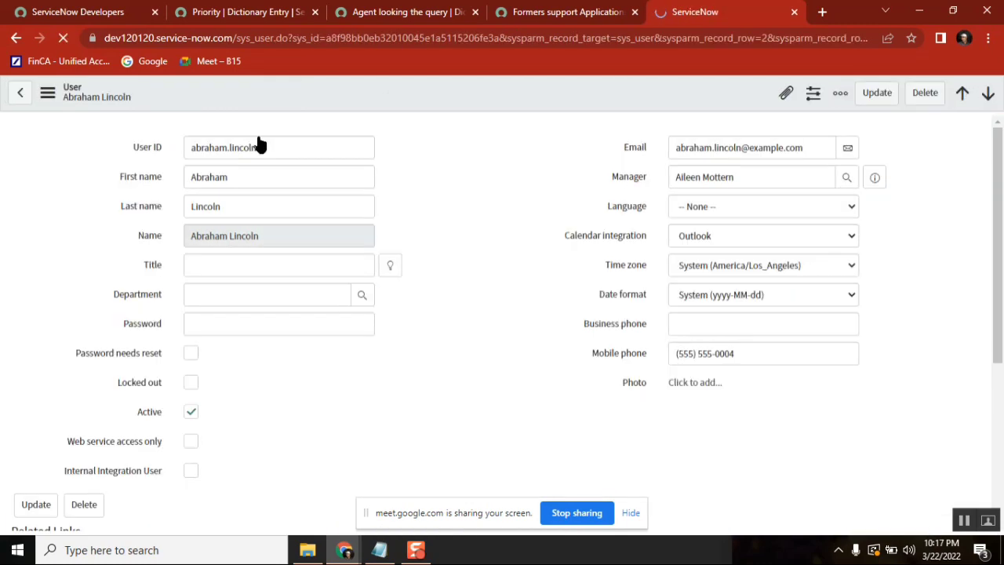
# Display the XML data of the open user record and close it again
pyautogui.click(47, 95)
pyautogui.click(117, 293)
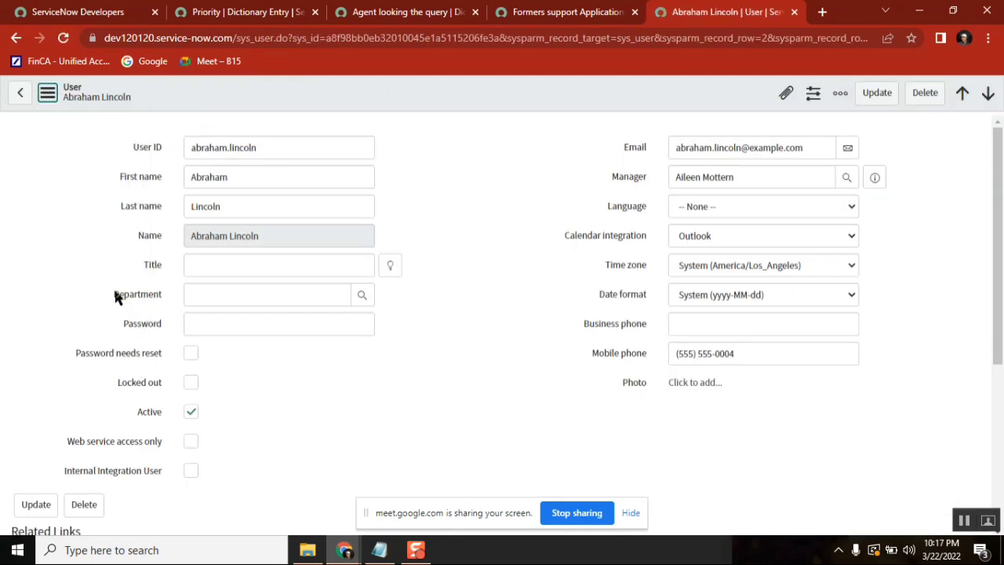
pyautogui.click(48, 94)
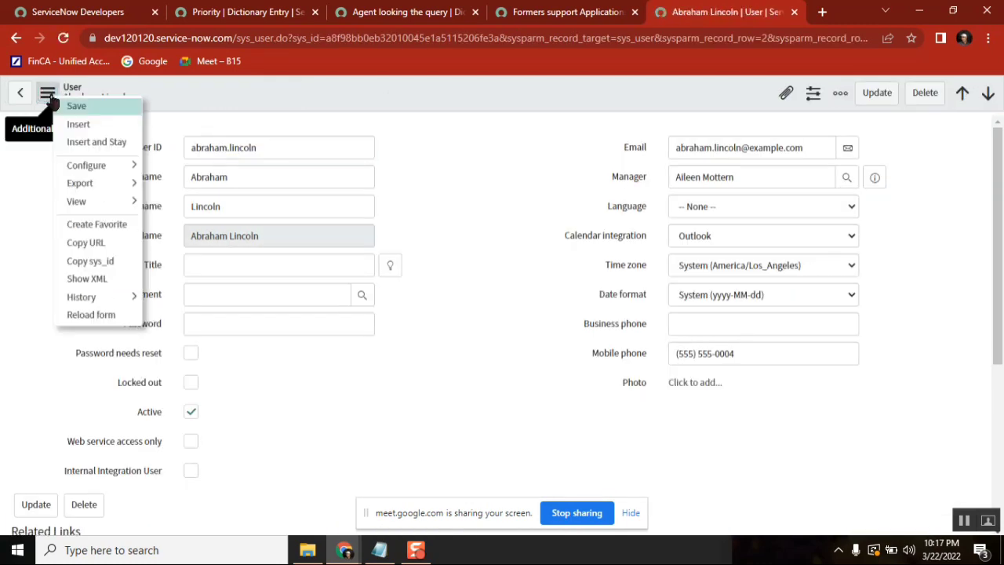
pyautogui.click(110, 279)
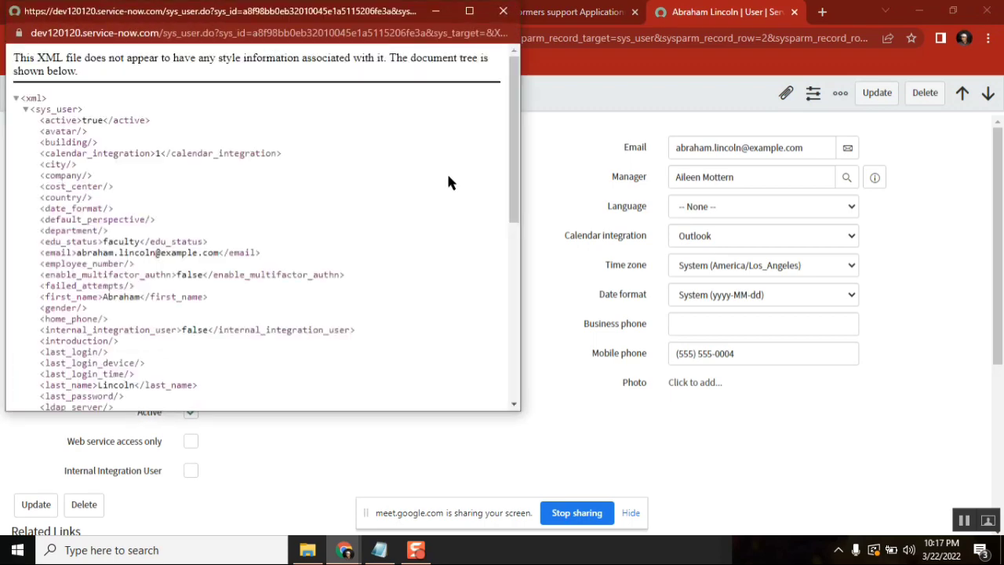
pyautogui.click(503, 11)
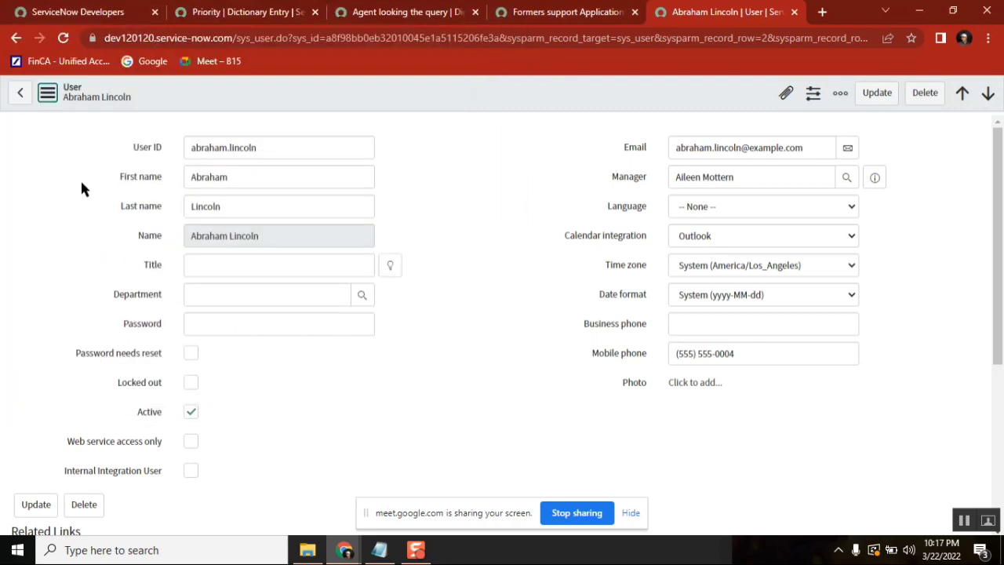
# Copy the user record's sys_id into the default value of the Agent looking the query dictionary entry and save the entry
pyautogui.click(46, 98)
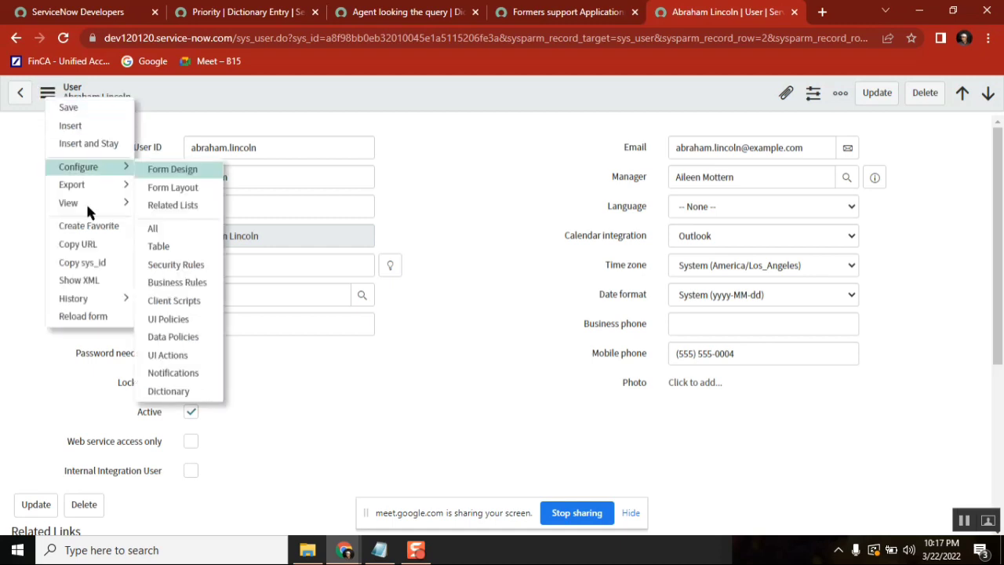
pyautogui.click(99, 268)
pyautogui.click(416, 11)
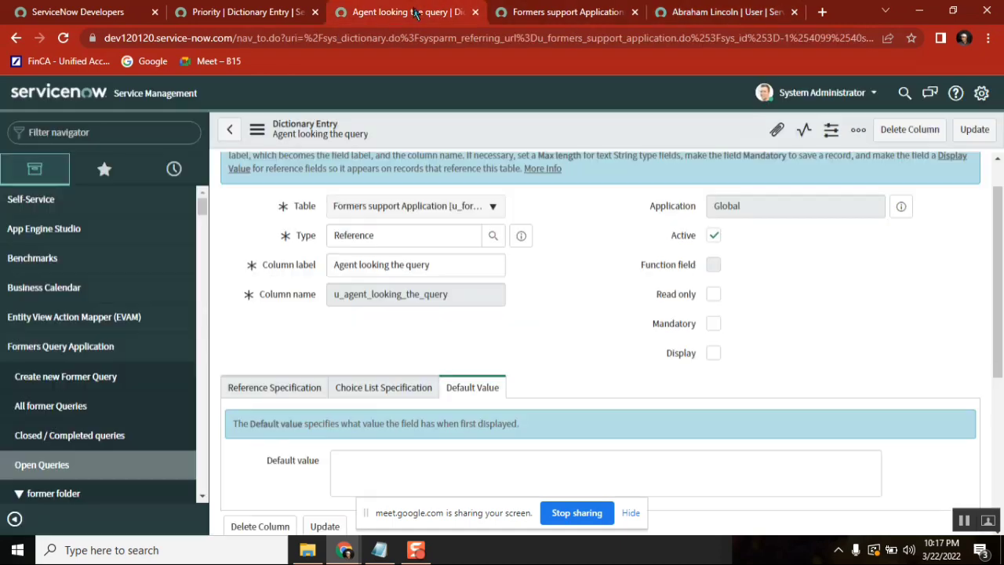
pyautogui.click(523, 460)
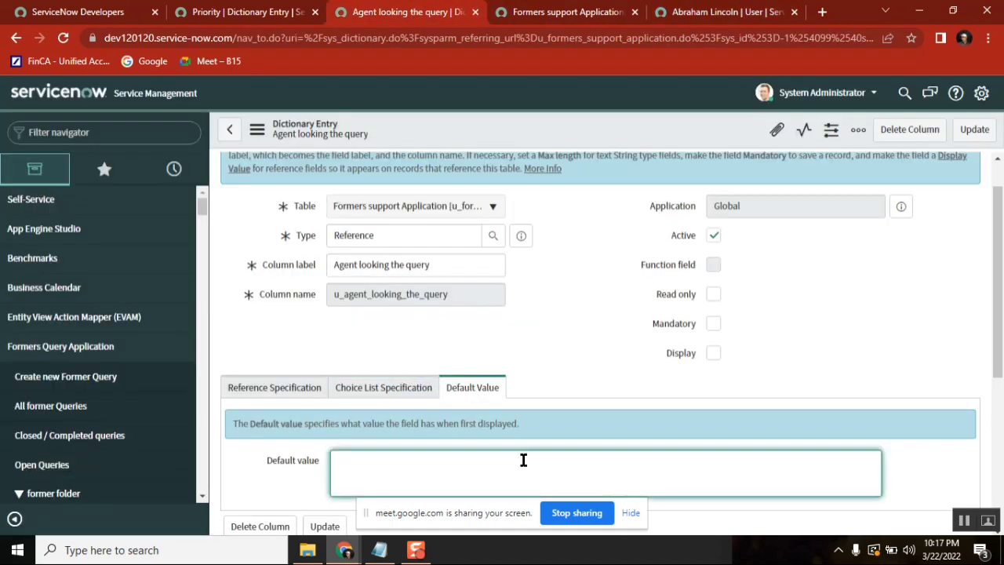
pyautogui.hotkey('ctrl', 'v')
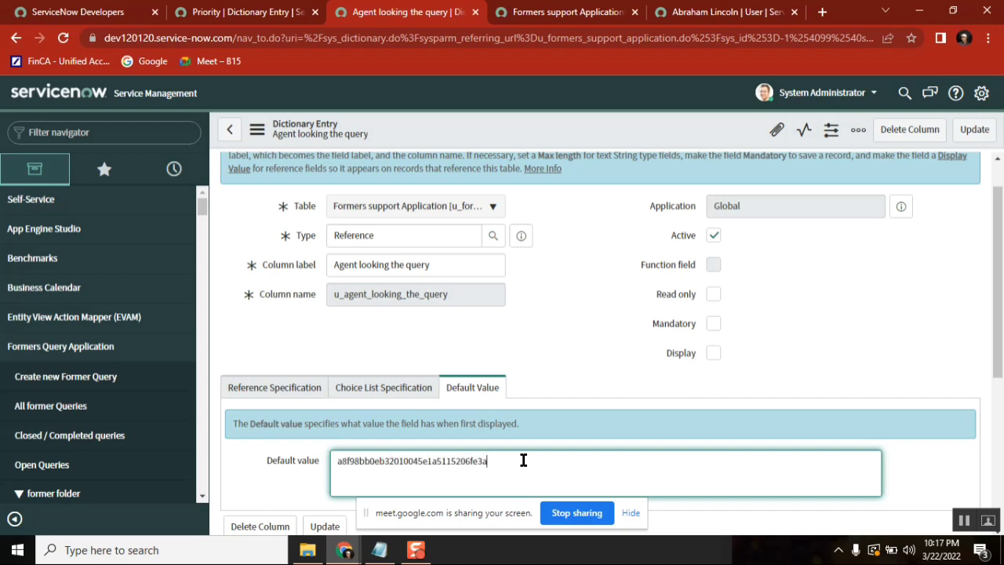
pyautogui.rightClick(541, 120)
pyautogui.click(579, 127)
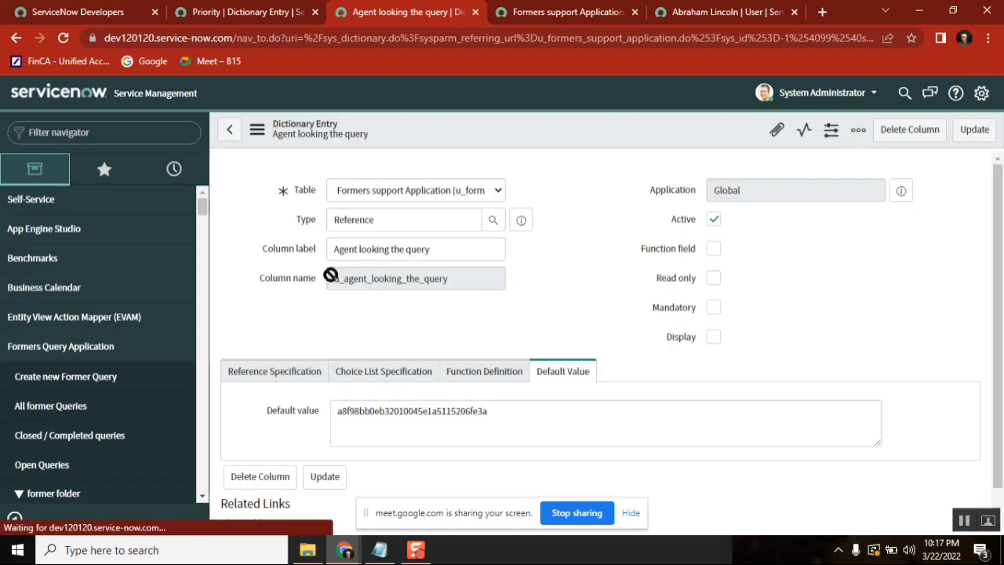
# Open a new Former Query form in a separate tab and compare its Priority and agent values with the configured Priority default
pyautogui.keyDown('ctrl'); pyautogui.click(102, 378); pyautogui.keyUp('ctrl')
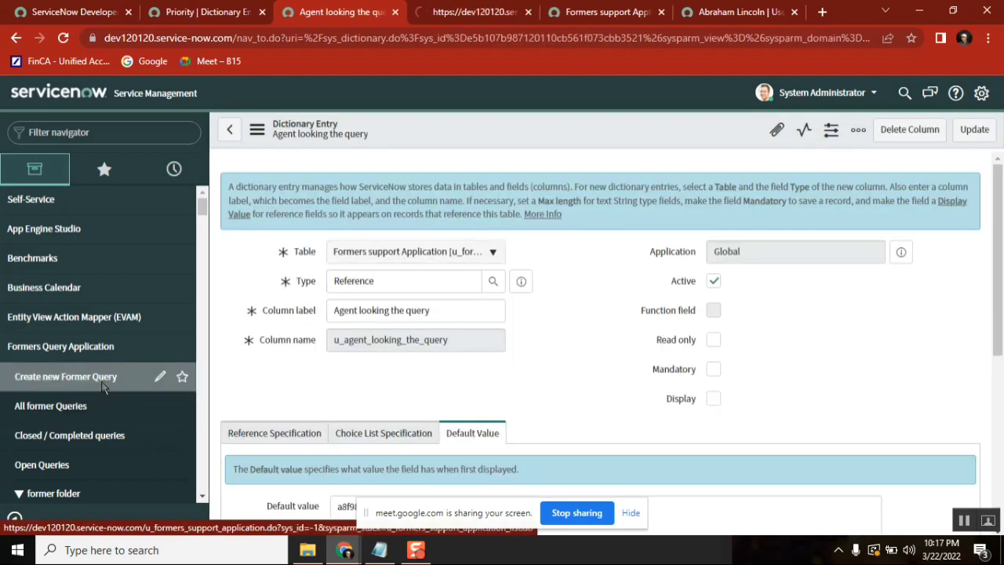
pyautogui.click(447, 13)
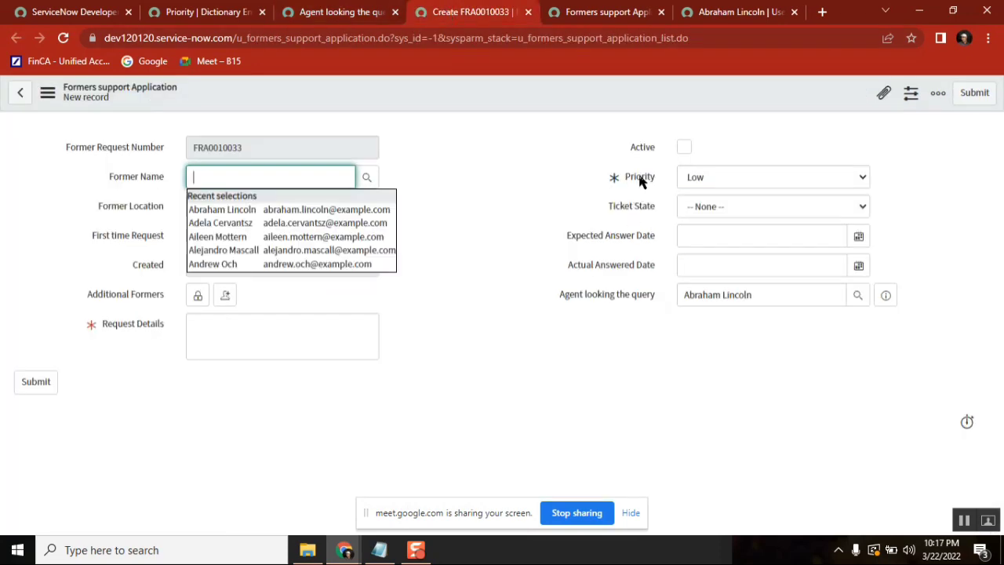
pyautogui.click(178, 14)
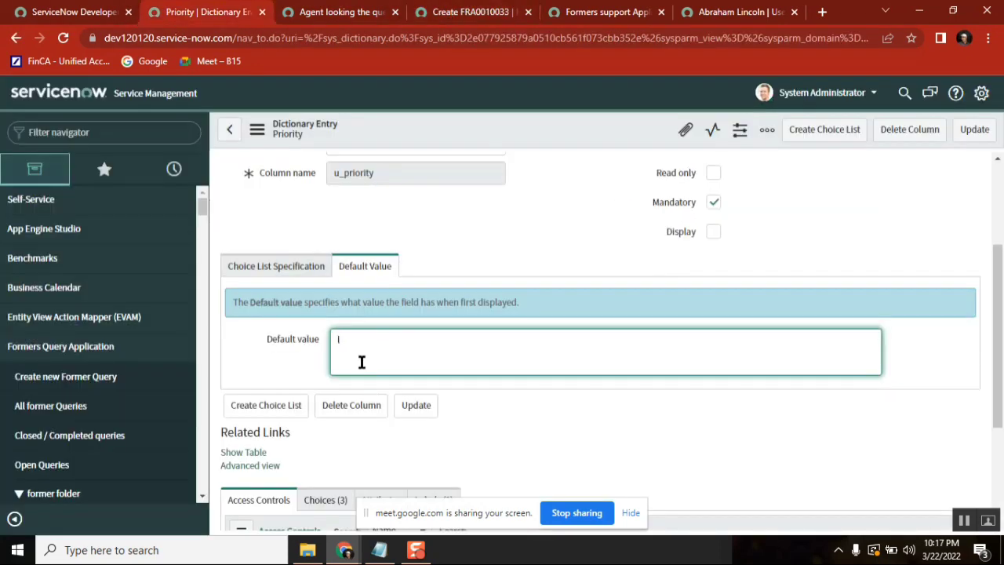
pyautogui.click(508, 14)
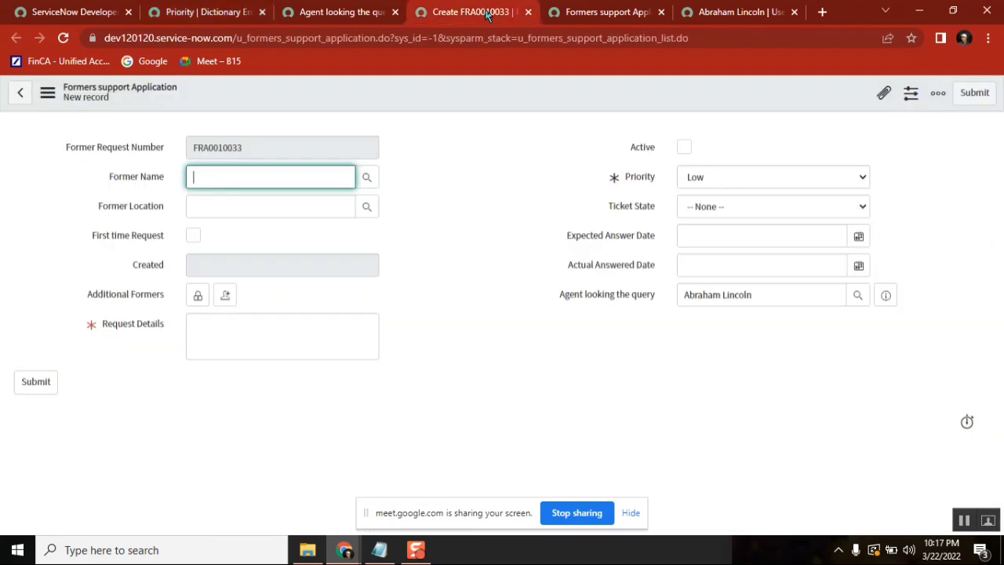
pyautogui.click(558, 370)
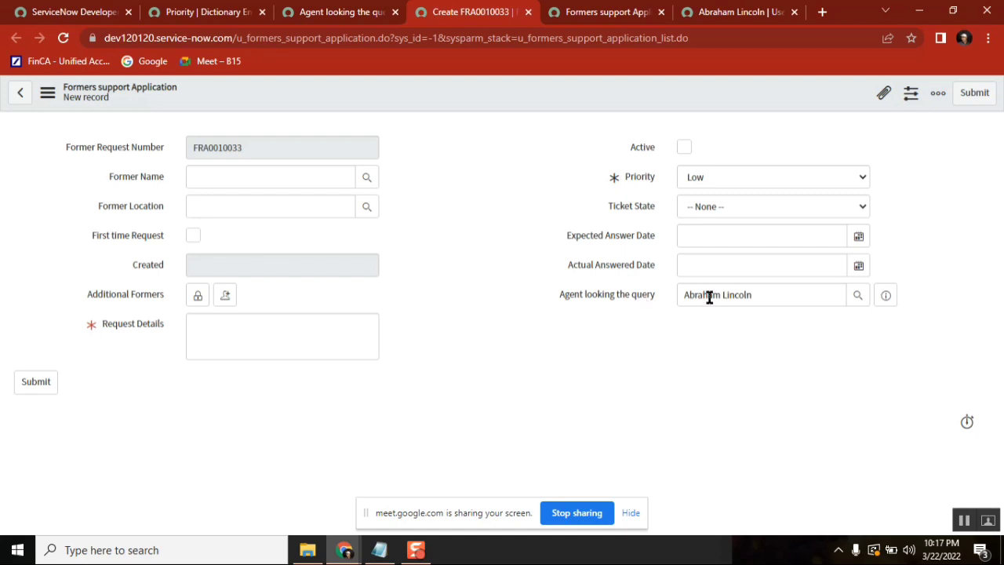
# Review the sys_id stored as the Agent looking the query default and return to the new Former Query form
pyautogui.click(327, 21)
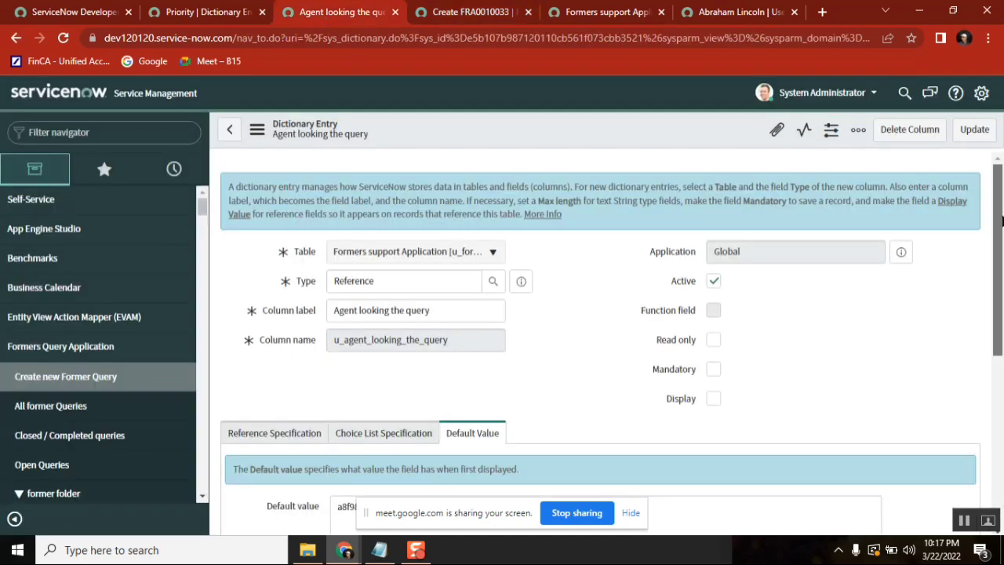
pyautogui.moveTo(1001, 222); pyautogui.dragTo(993, 318)
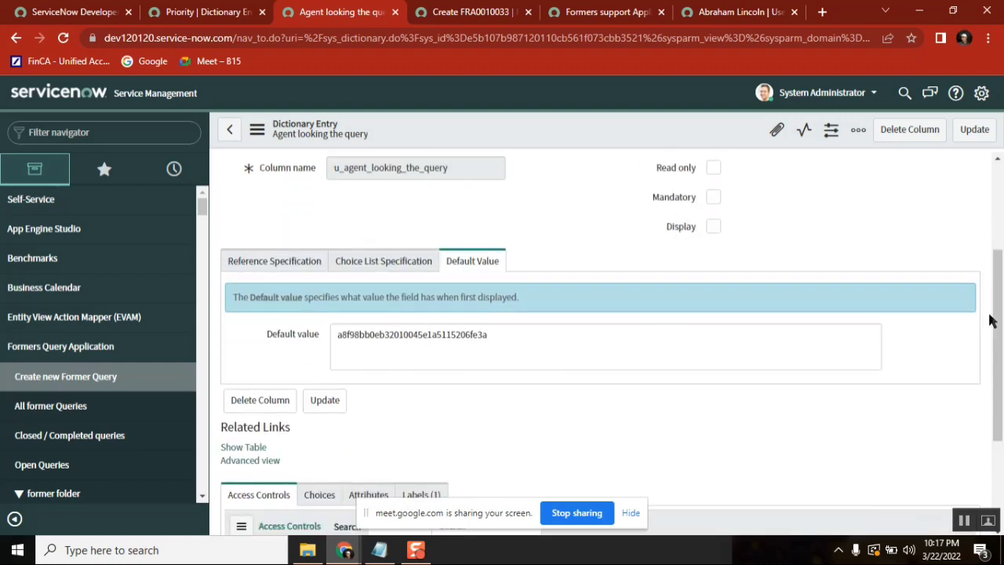
pyautogui.click(546, 342)
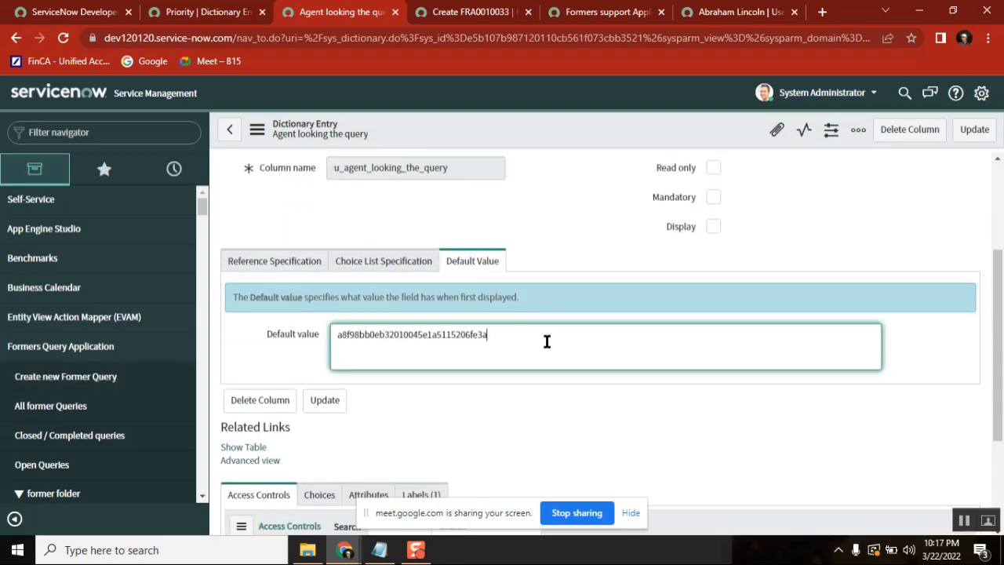
pyautogui.click(584, 19)
pyautogui.click(469, 14)
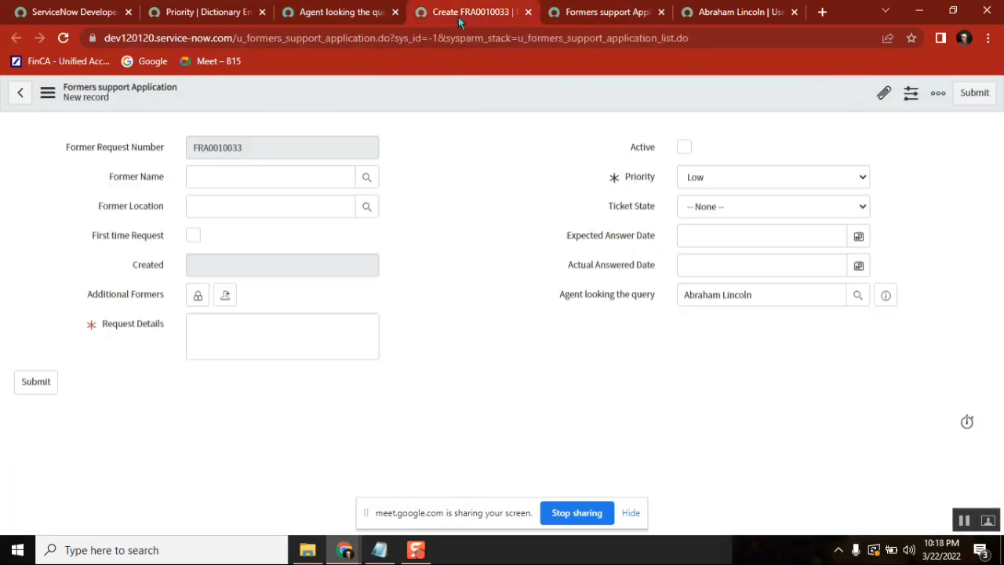
# Set the default value of the Request Details dictionary entry to "Write Former Query:" and update the entry
pyautogui.rightClick(133, 327)
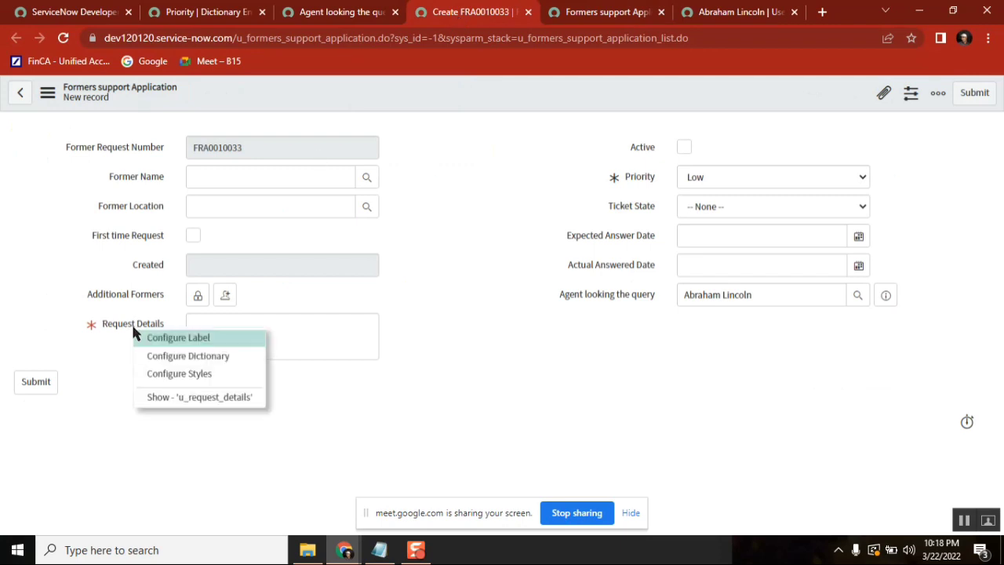
pyautogui.click(208, 359)
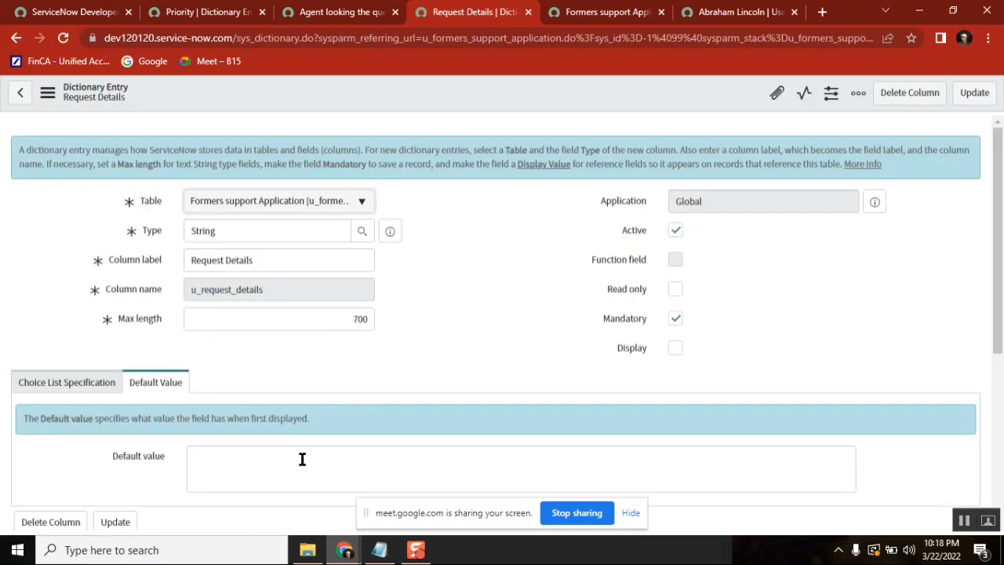
pyautogui.click(302, 458)
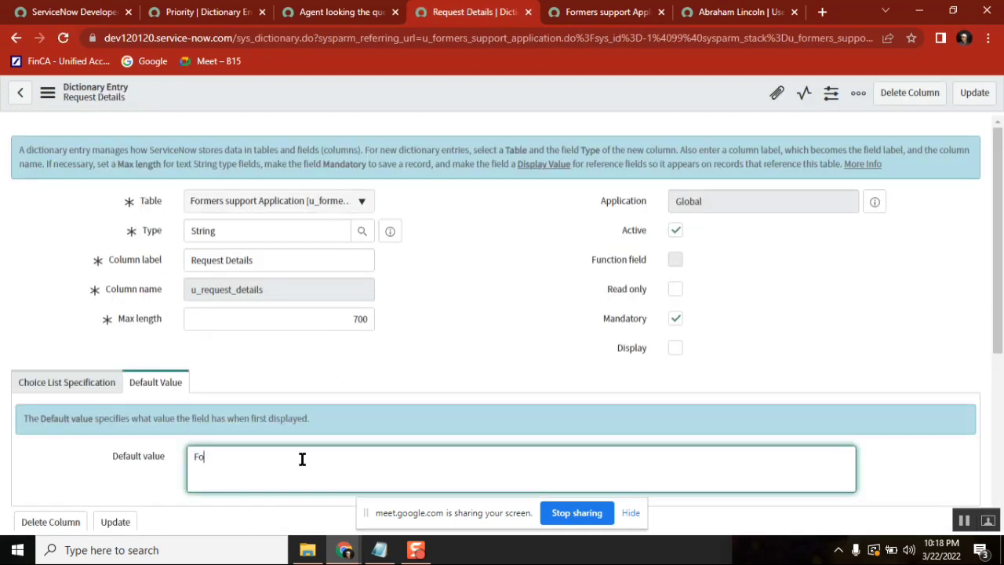
pyautogui.press('BackSpace')
pyautogui.press('BackSpace')
pyautogui.write('Write Former Query:')
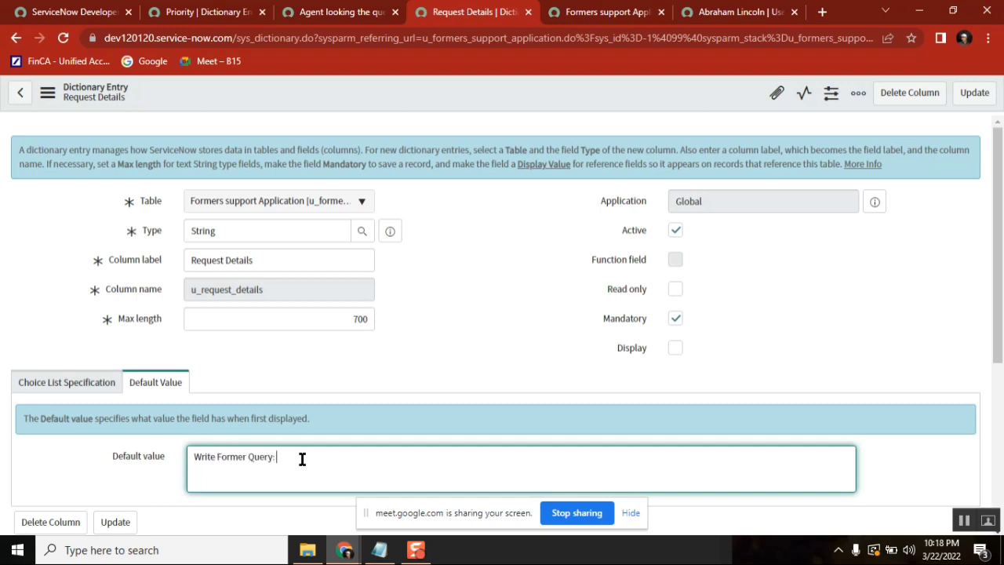
pyautogui.click(965, 100)
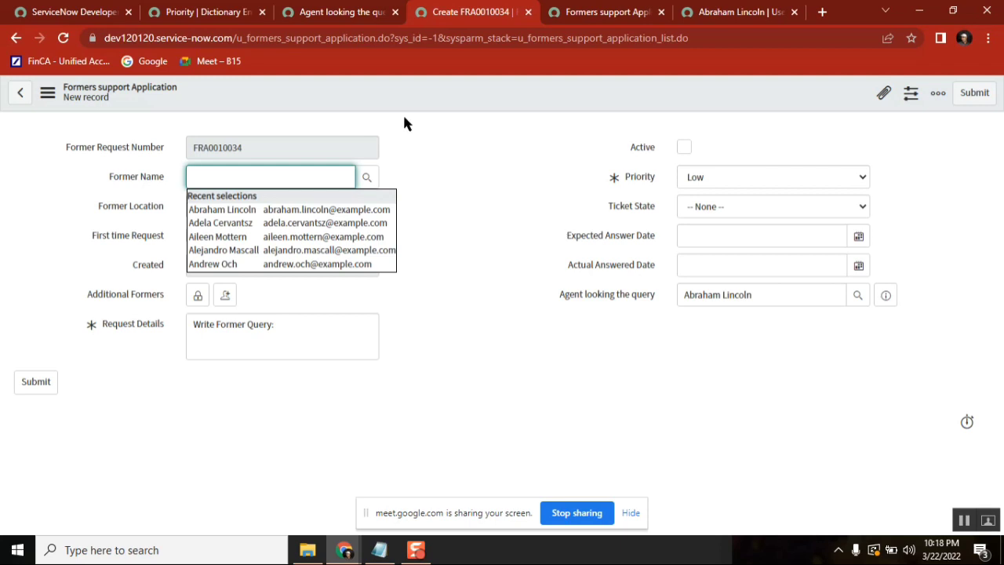
# Replace the form tab with a fresh new Former Query form and check the defaults for Priority, Agent looking the query and Request Details
pyautogui.click(528, 12)
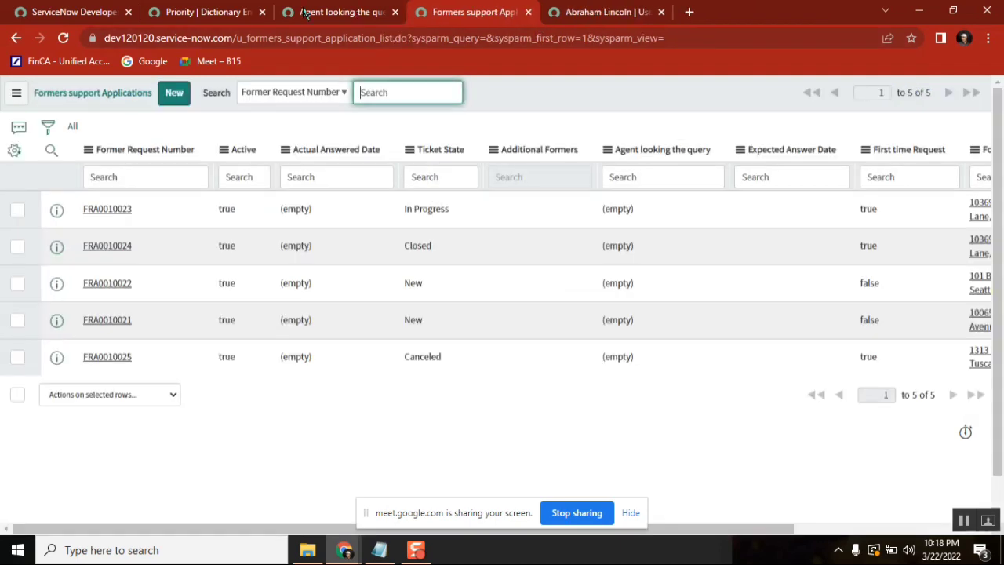
pyautogui.click(182, 22)
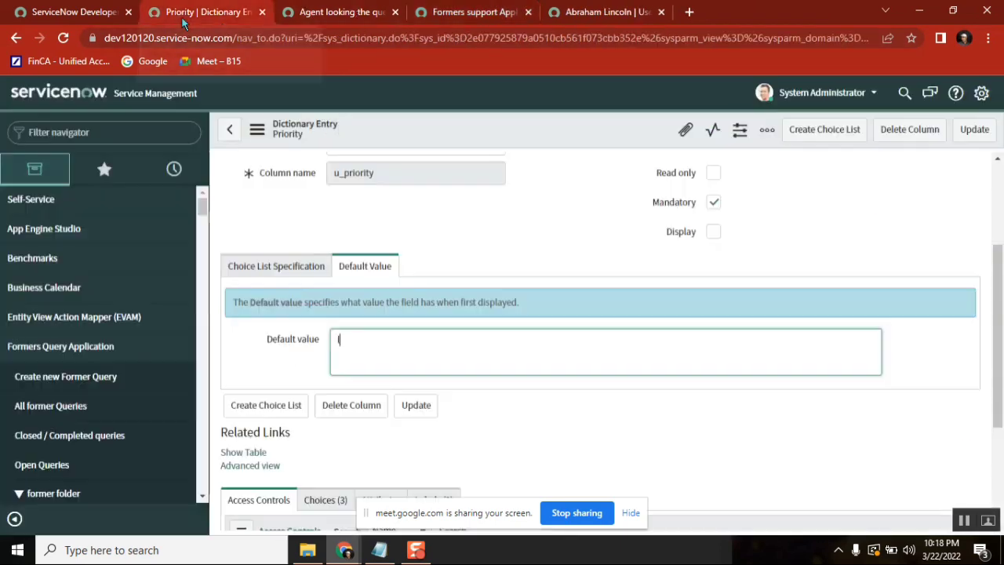
pyautogui.middleClick(106, 379)
pyautogui.click(322, 11)
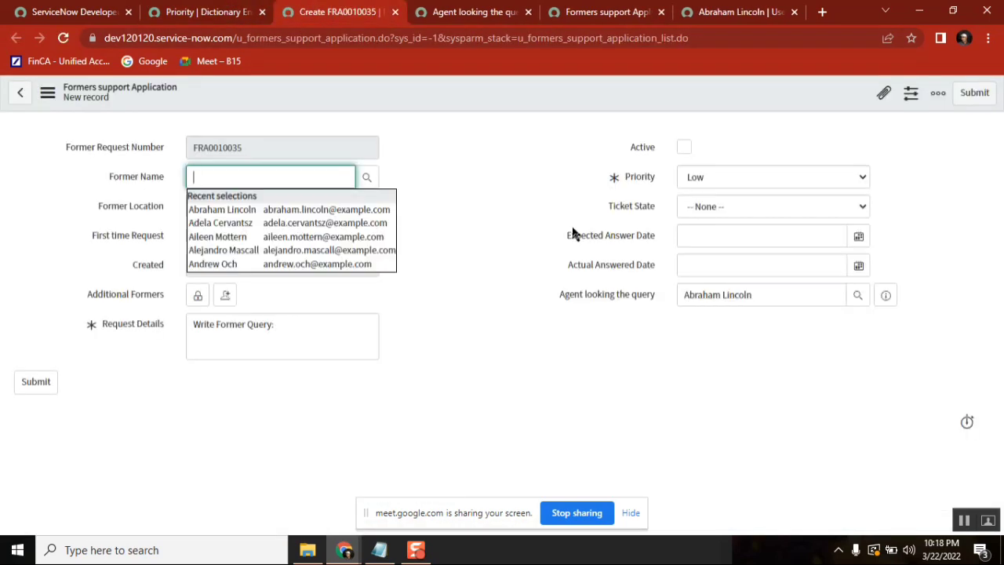
pyautogui.click(481, 158)
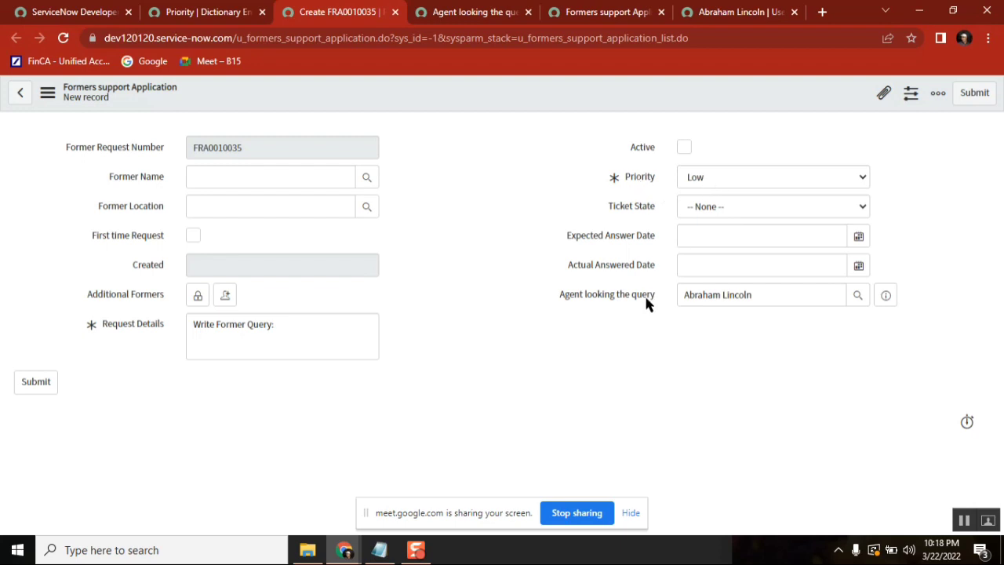
pyautogui.doubleClick(230, 326)
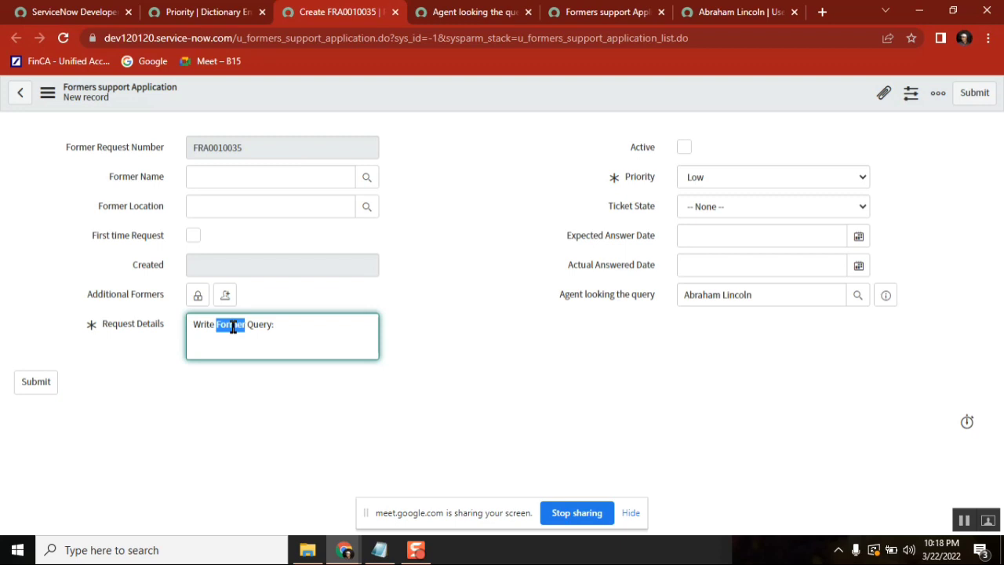
pyautogui.click(463, 198)
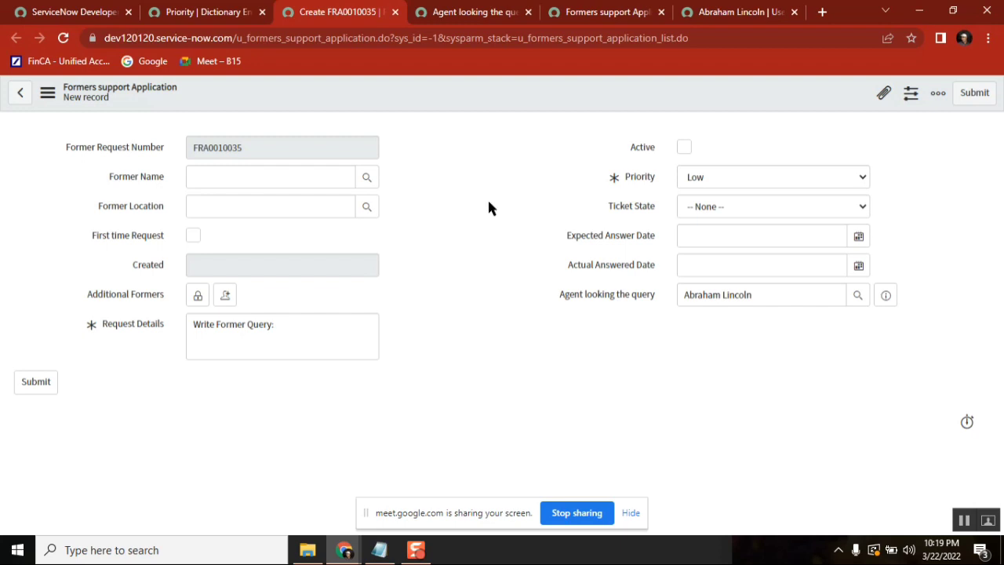
# Review the default value and field options in the Agent looking the query dictionary entry
pyautogui.click(473, 13)
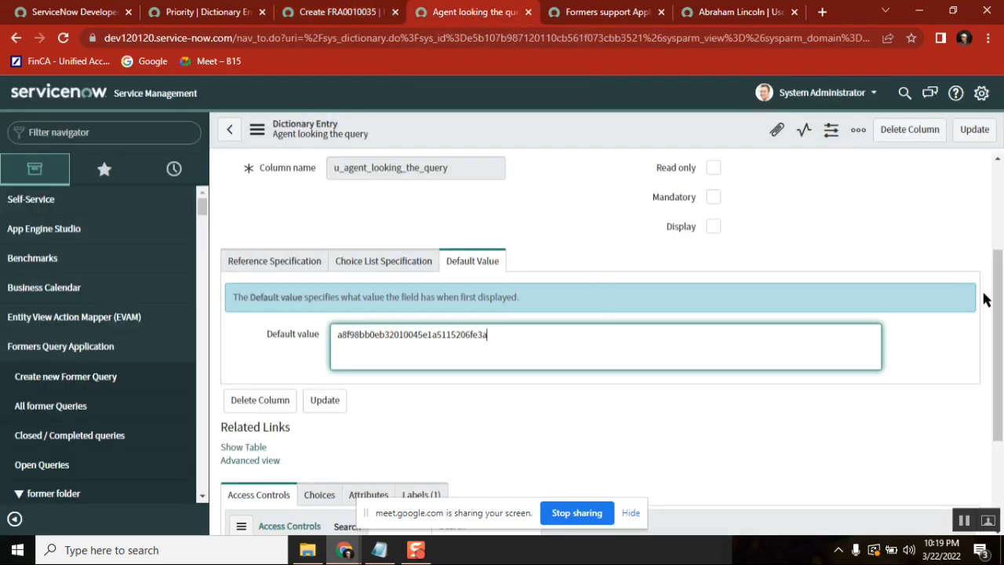
pyautogui.moveTo(993, 292); pyautogui.dragTo(1000, 251)
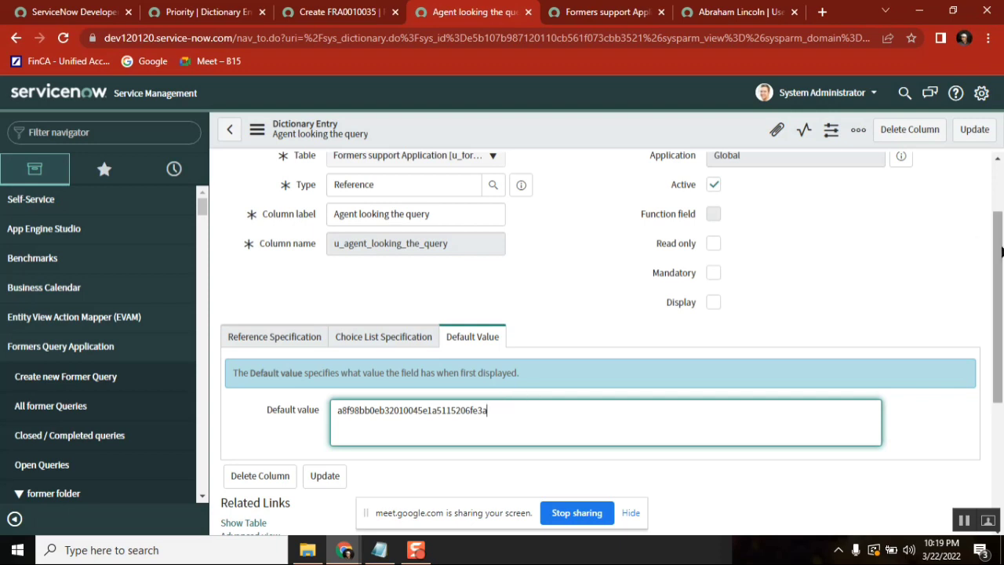
pyautogui.scroll(2, 1001, 249)
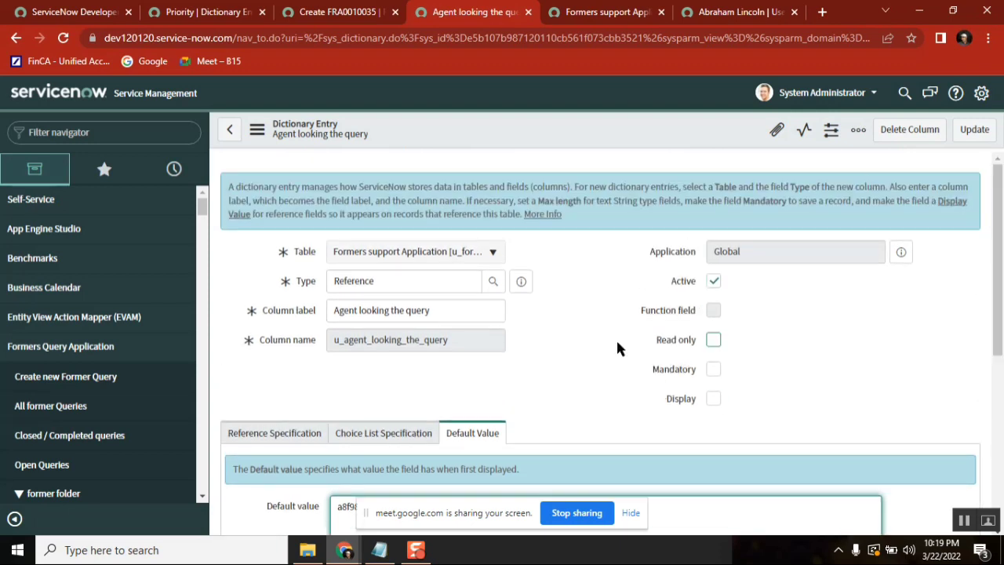
# Close the tabs of the Agent looking the query dictionary entry, the Formers support Applications list and the user record
pyautogui.click(529, 13)
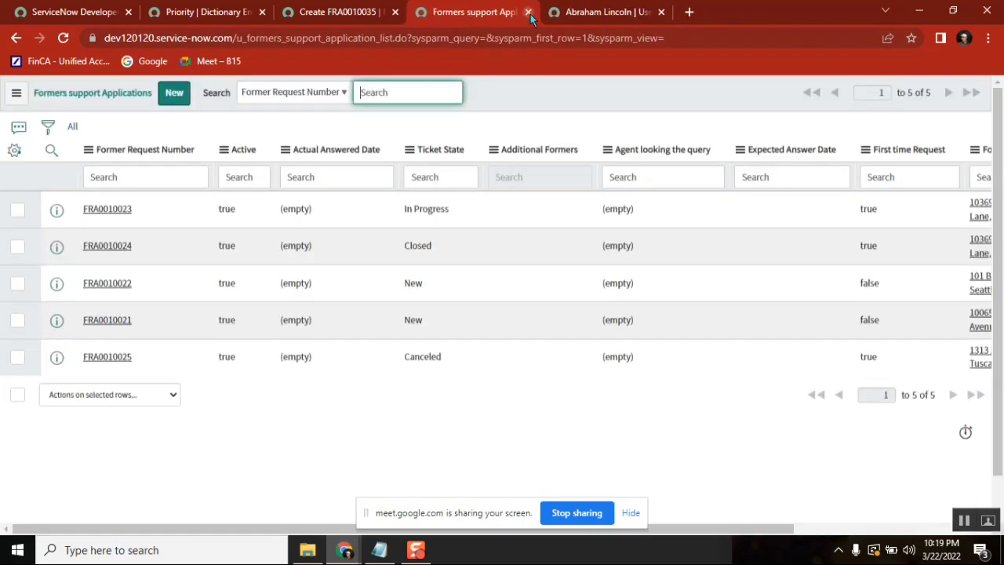
pyautogui.click(528, 13)
pyautogui.click(529, 12)
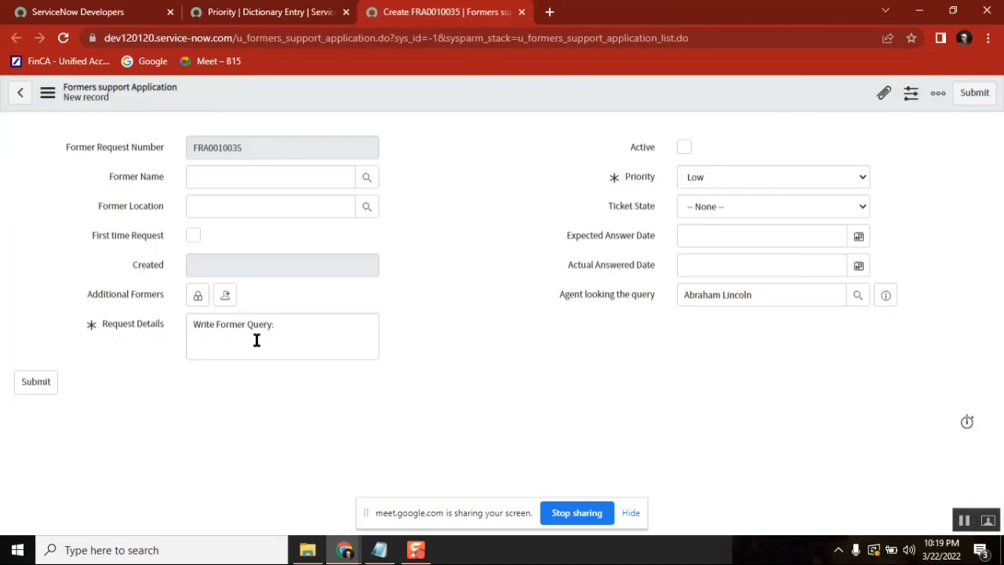
# Unlock Additional Formers on the new Former Query form, examine its user lookup list and close the lookup
pyautogui.click(196, 295)
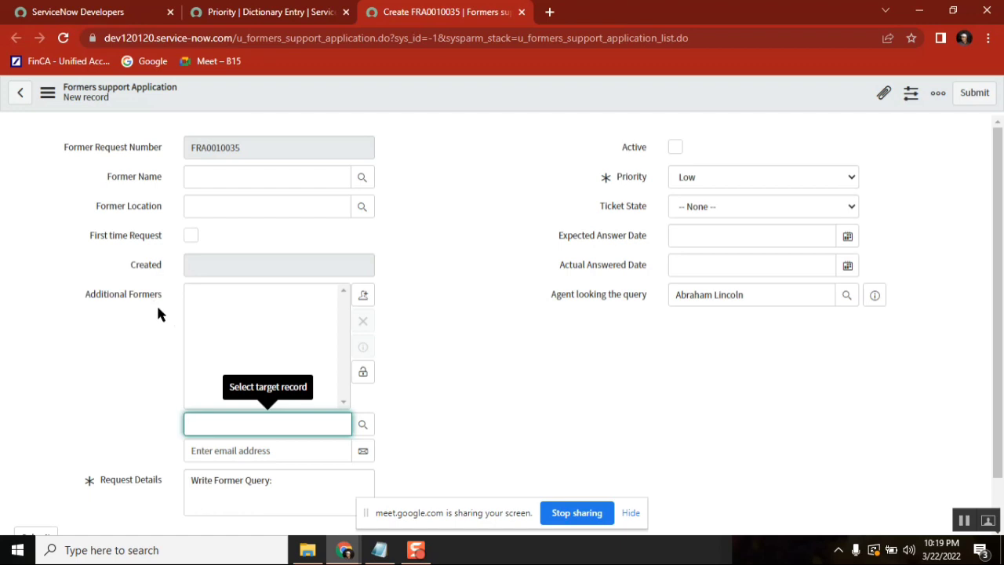
pyautogui.click(363, 424)
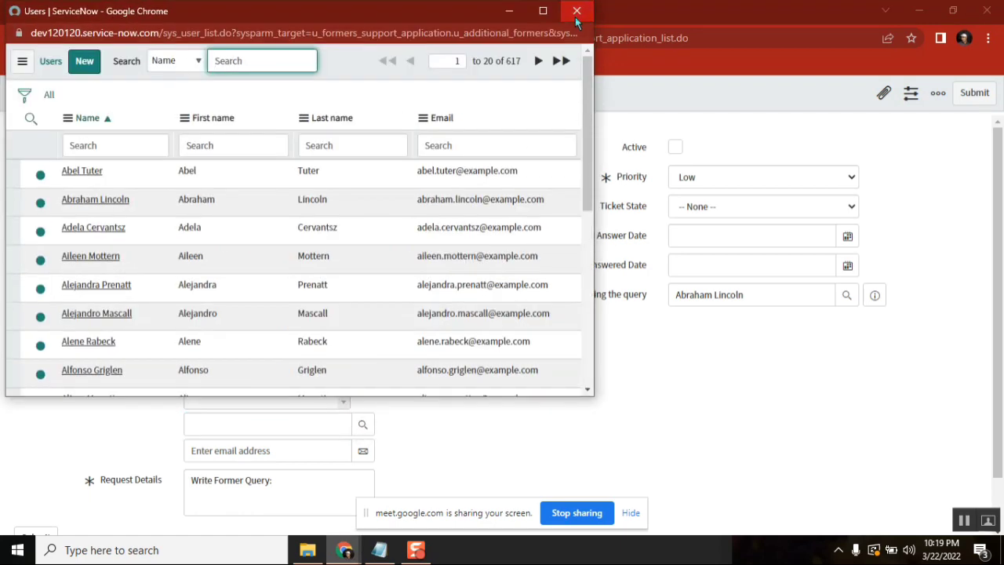
pyautogui.click(577, 11)
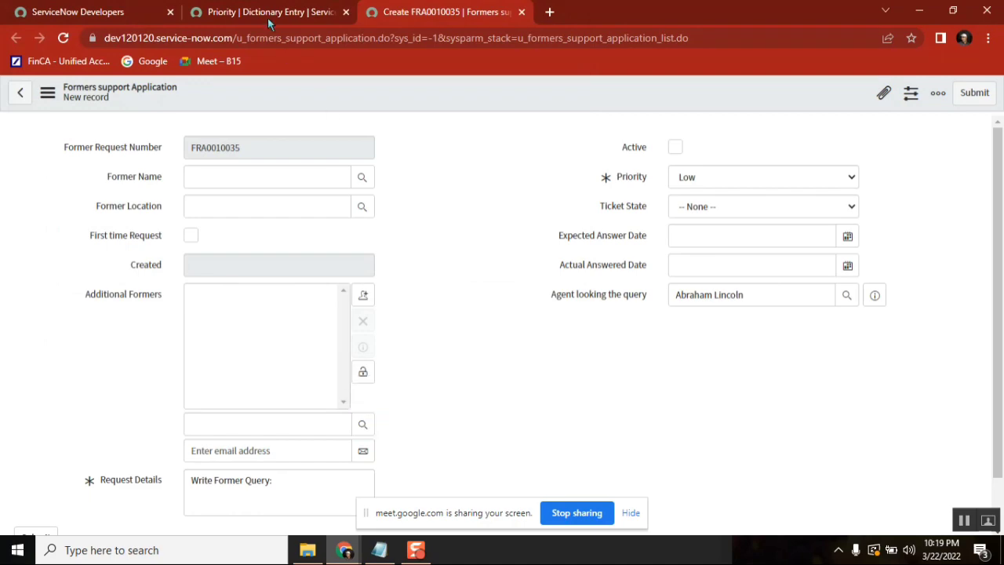
# Close the unsaved new Former Query form and return to the Priority dictionary entry
pyautogui.click(268, 11)
pyautogui.click(437, 13)
pyautogui.click(521, 12)
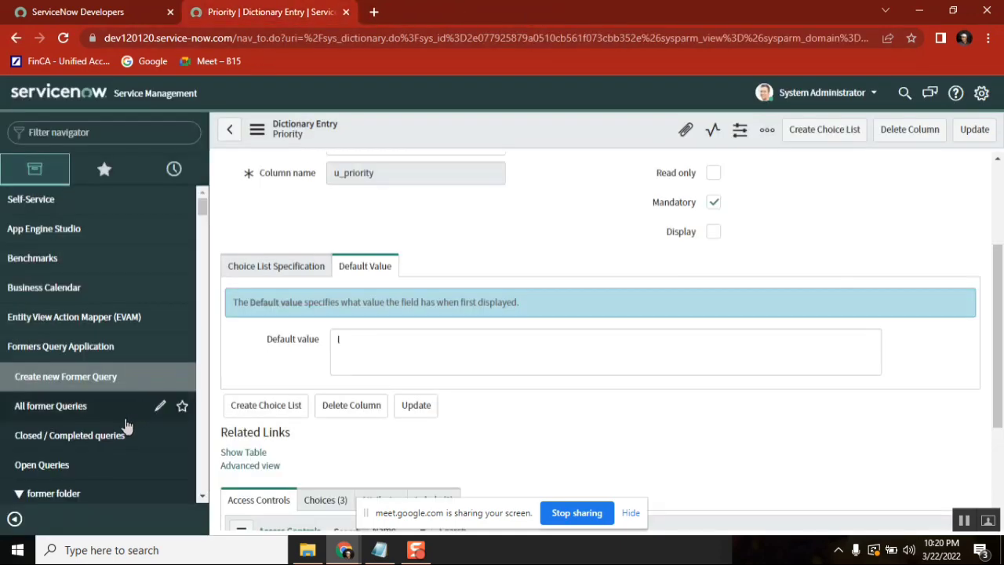
# Open the Open Queries list in a new tab, remove its filter, and open record FRA0010023 in a separate tab
pyautogui.middleClick(65, 469)
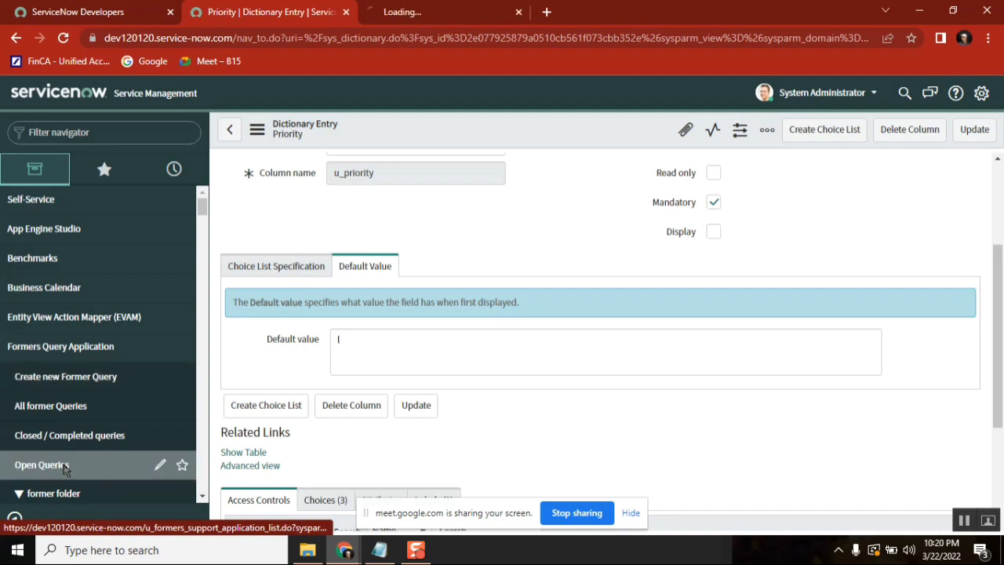
pyautogui.click(442, 18)
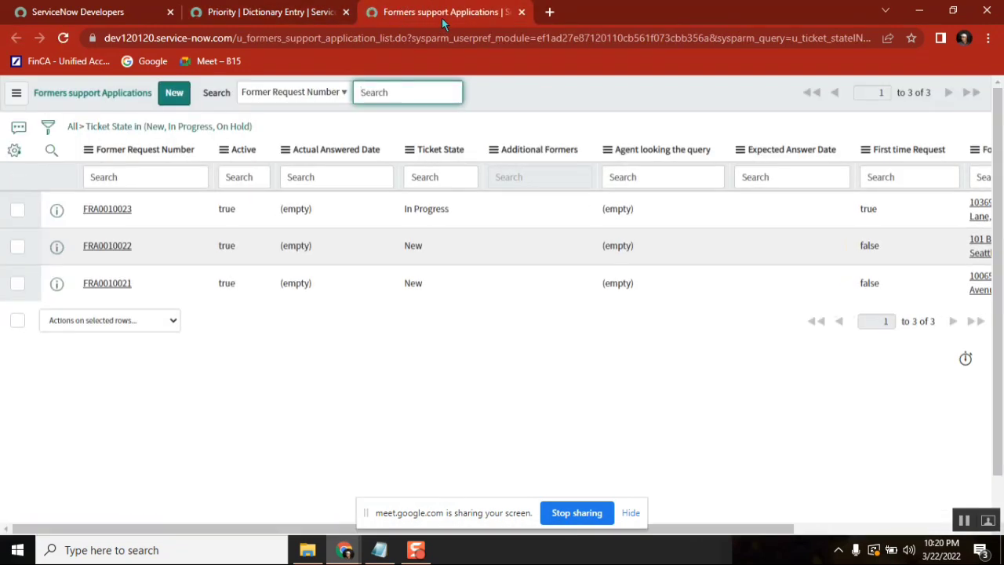
pyautogui.click(74, 127)
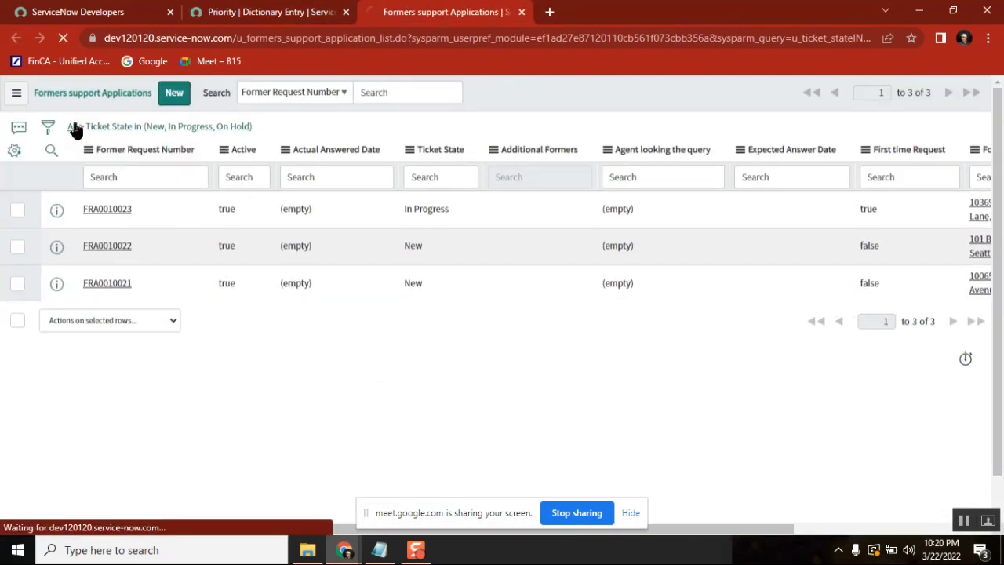
pyautogui.middleClick(109, 215)
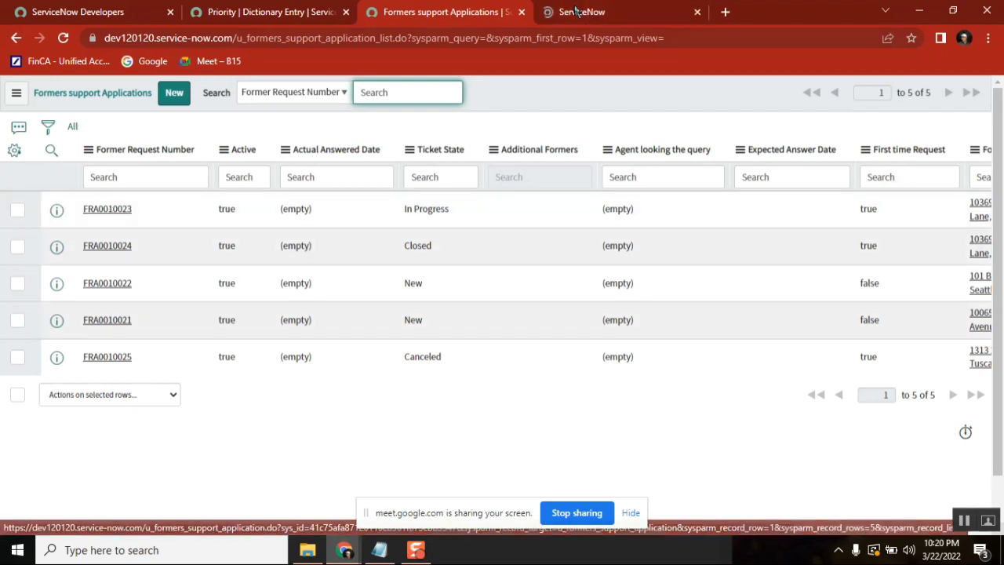
pyautogui.click(574, 11)
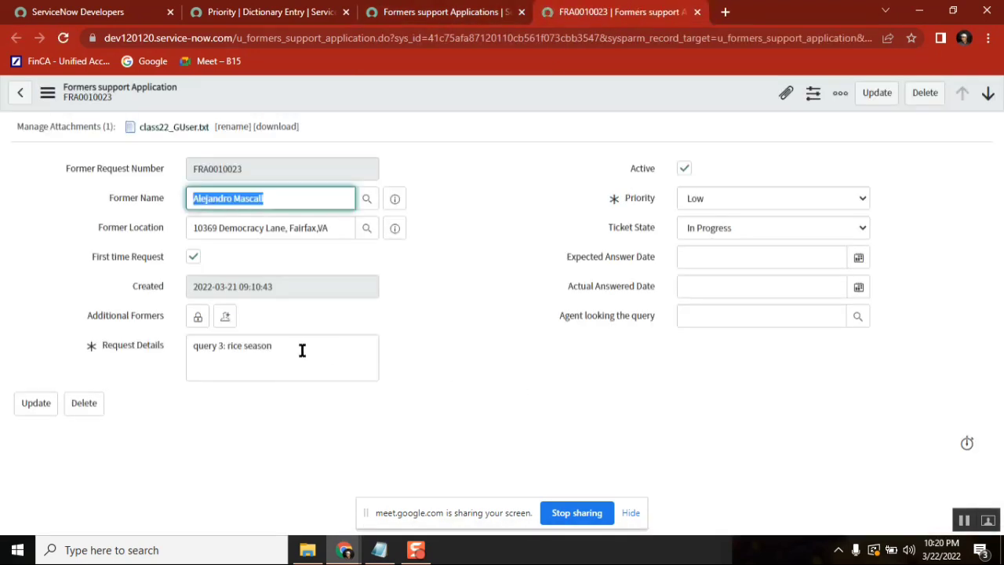
# Add the first and seventh users of the lookup list to Additional Formers on record FRA0010023 and lock the field
pyautogui.click(198, 316)
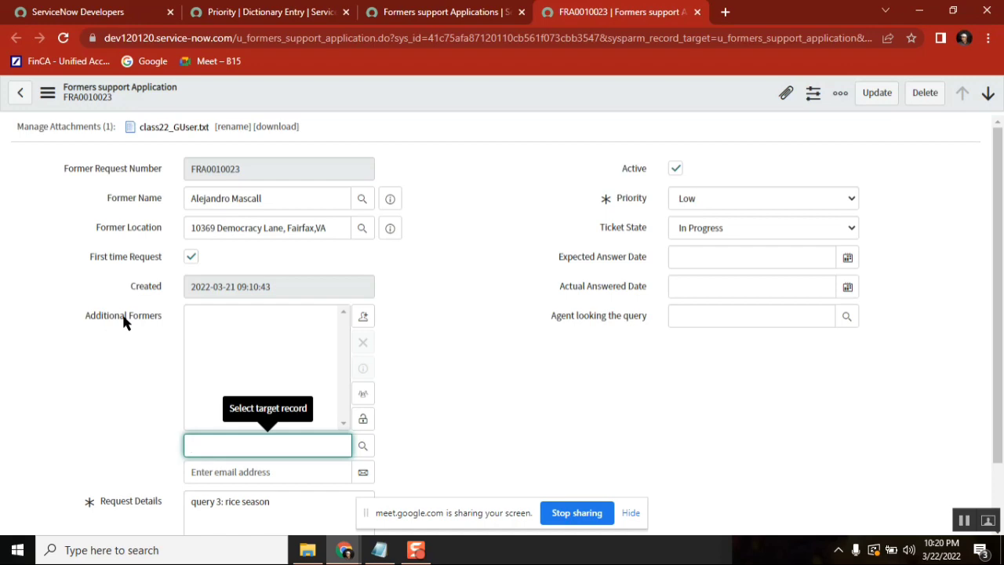
pyautogui.click(364, 450)
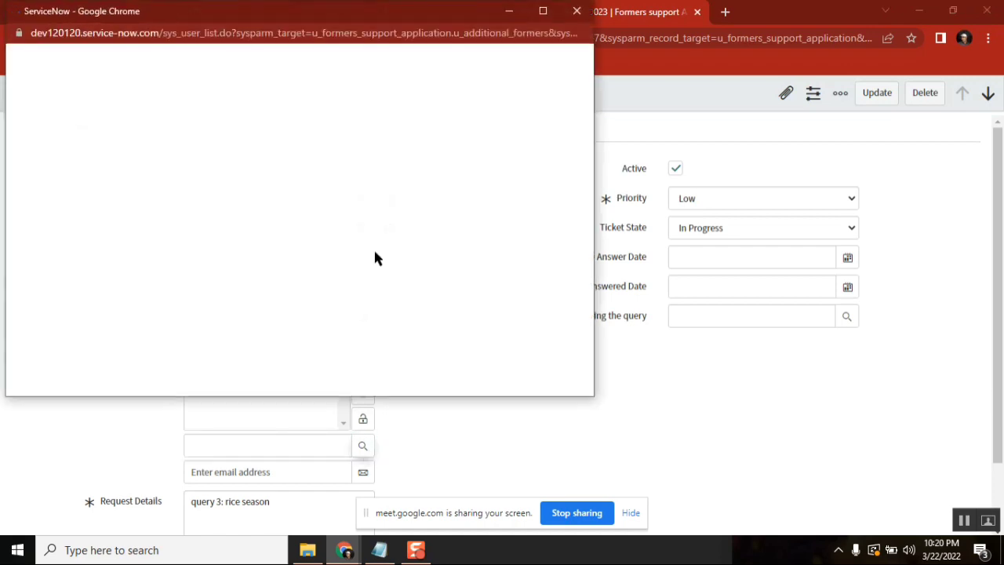
pyautogui.click(75, 173)
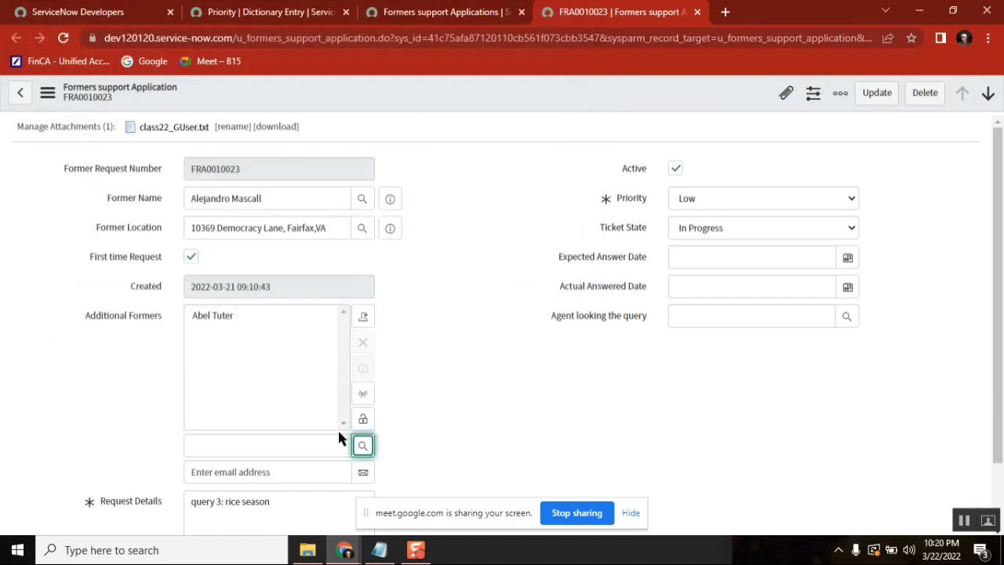
pyautogui.click(360, 446)
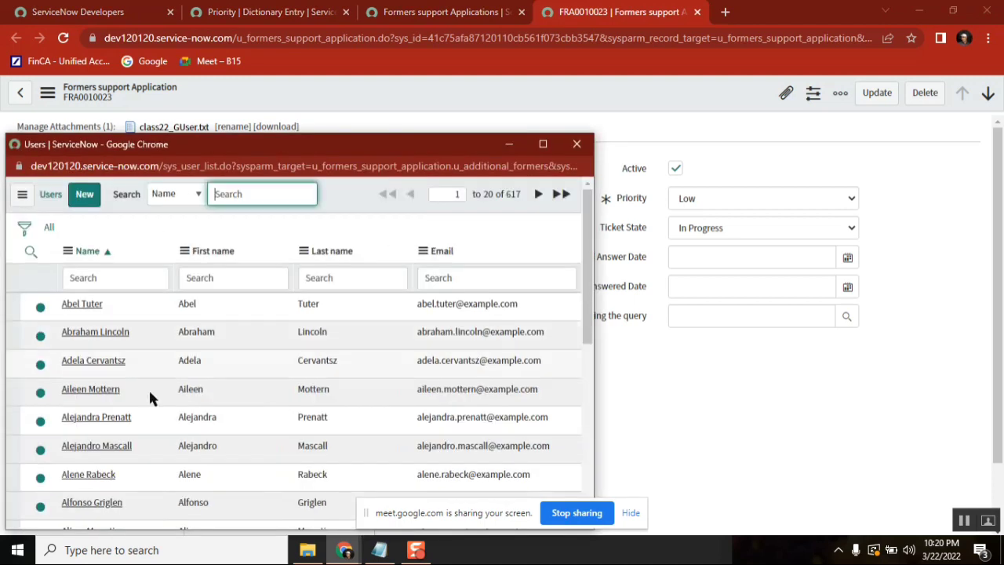
pyautogui.click(91, 475)
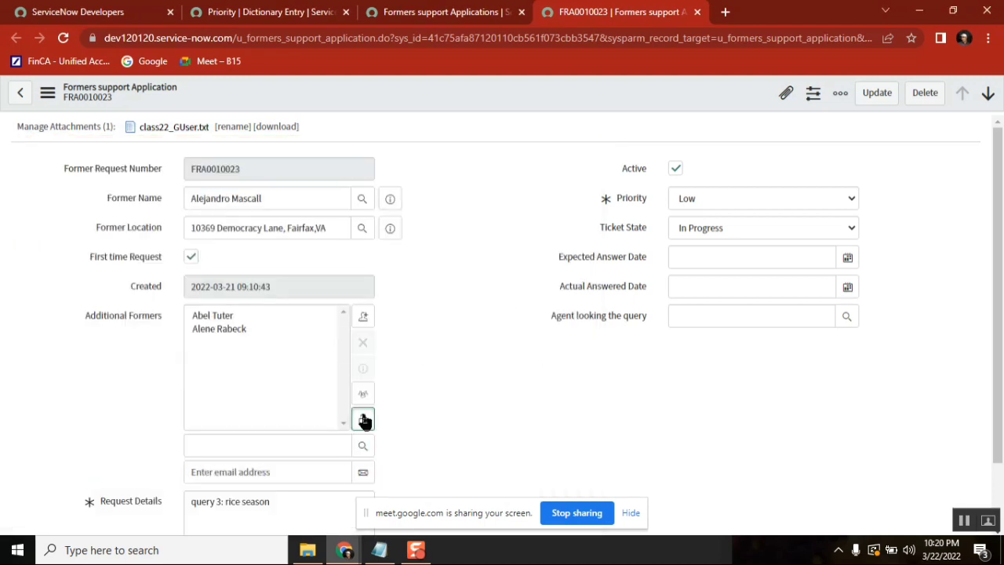
pyautogui.click(363, 421)
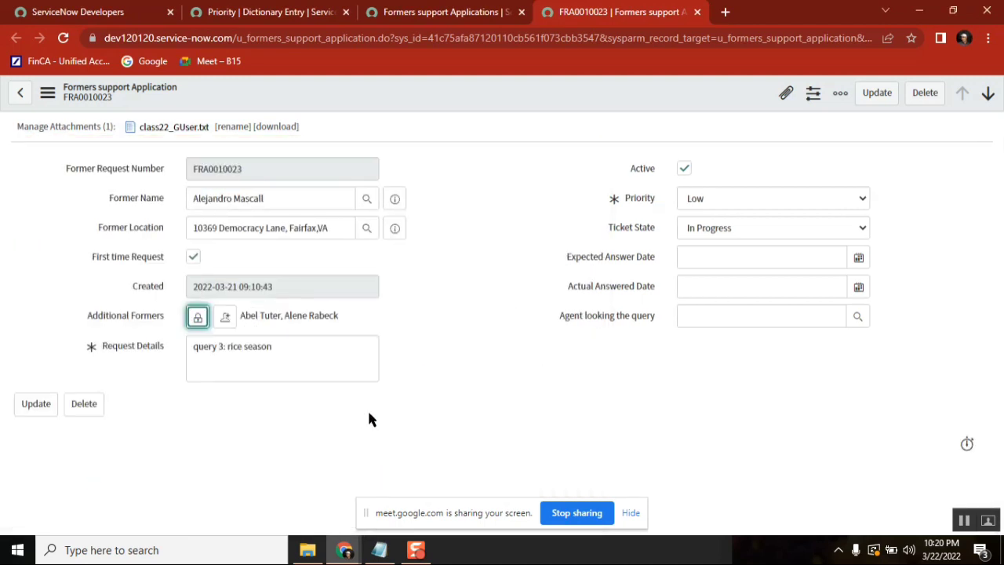
# Recheck the users selected in Additional Formers, lock the field again and save the record
pyautogui.click(197, 320)
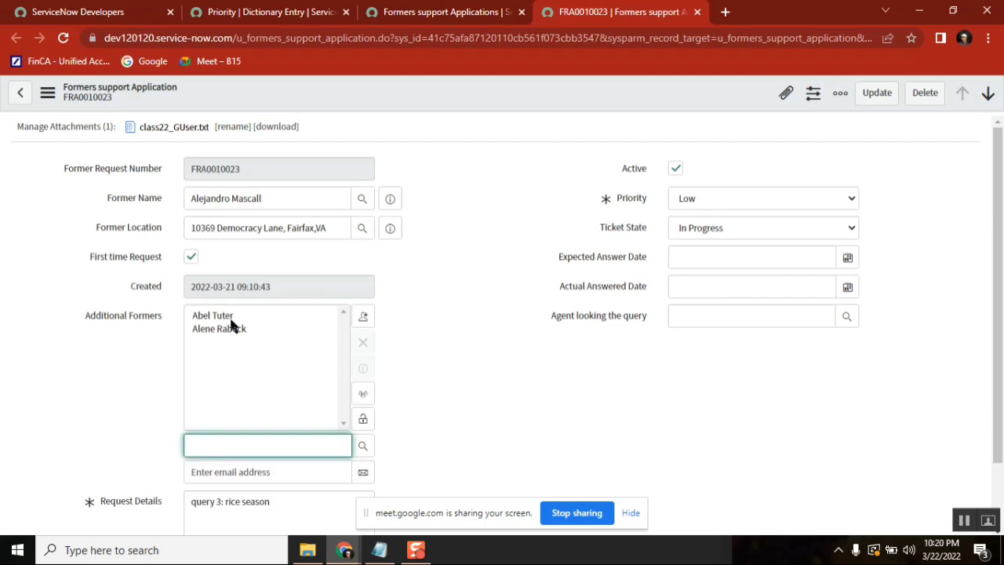
pyautogui.click(365, 420)
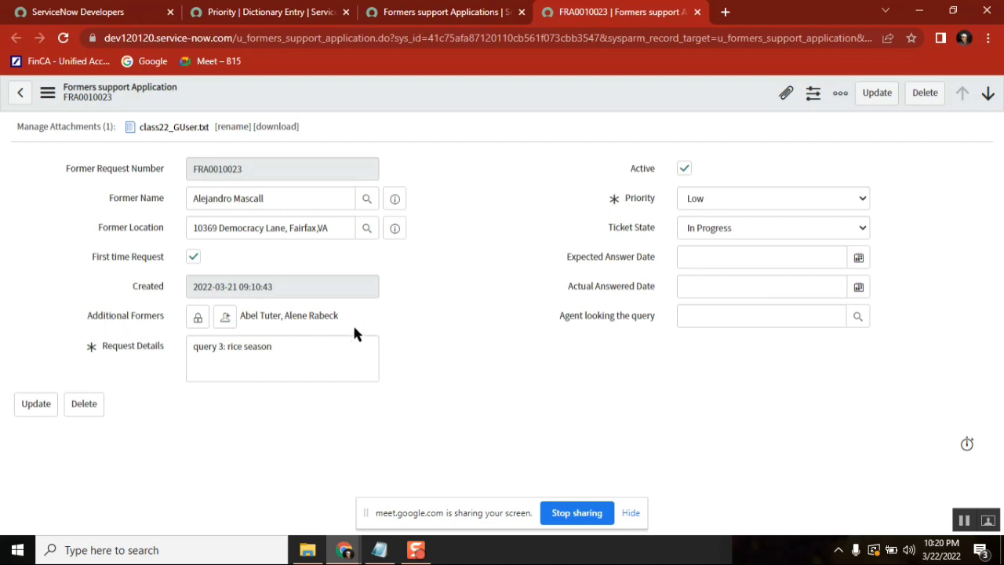
pyautogui.moveTo(351, 312); pyautogui.dragTo(241, 314)
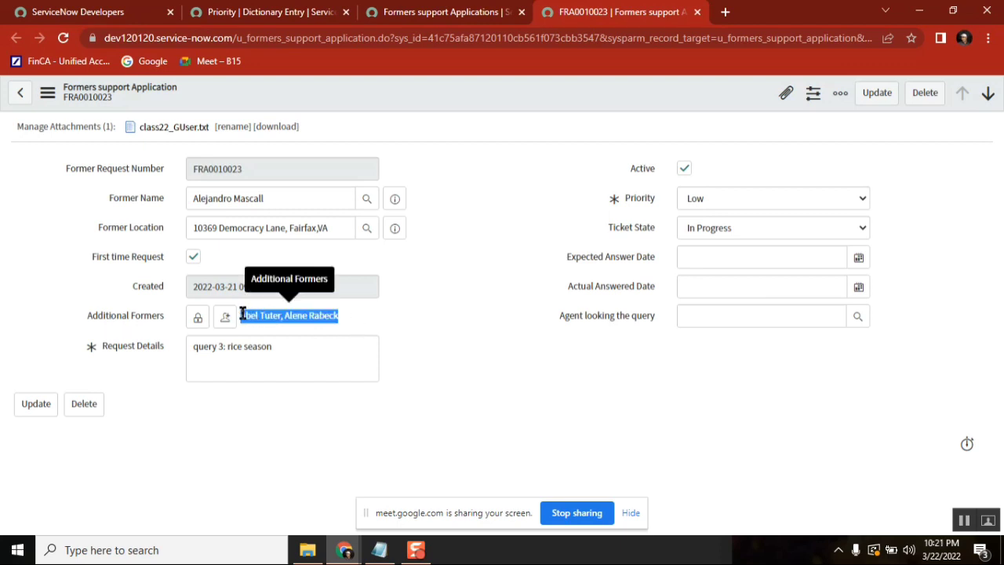
pyautogui.rightClick(414, 88)
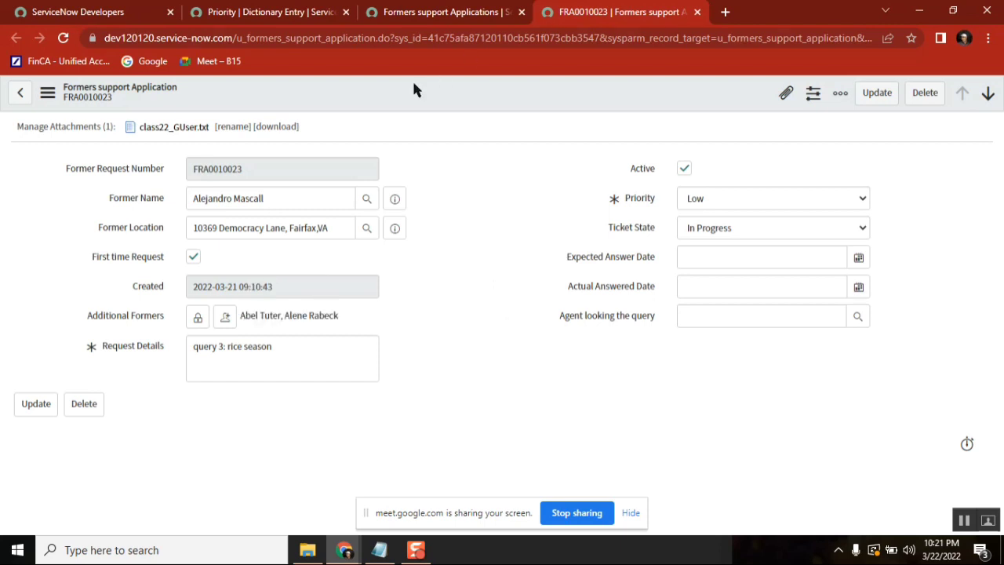
pyautogui.click(450, 97)
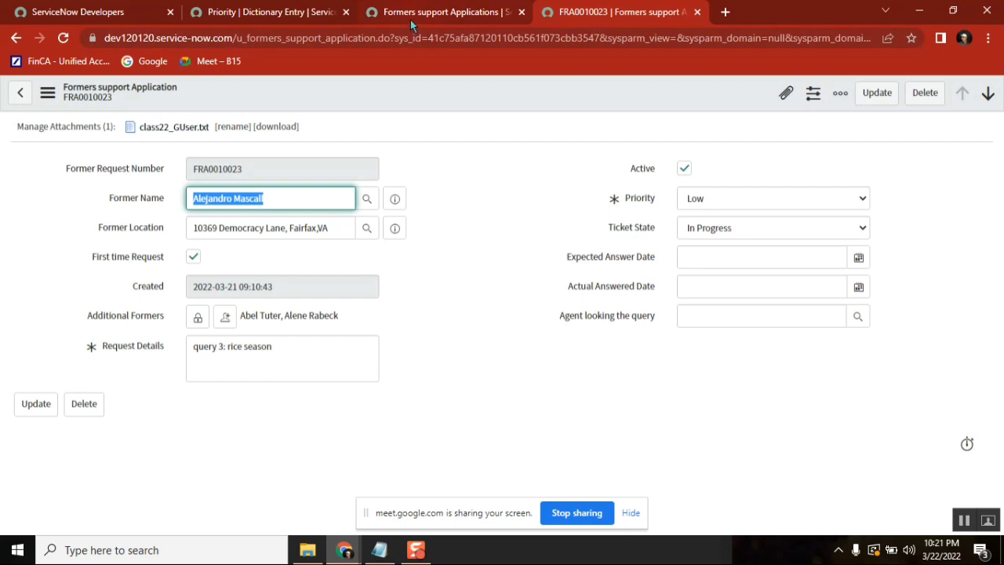
# Open the Create new Former Query form in a separate tab and switch to it
pyautogui.click(410, 19)
pyautogui.click(296, 19)
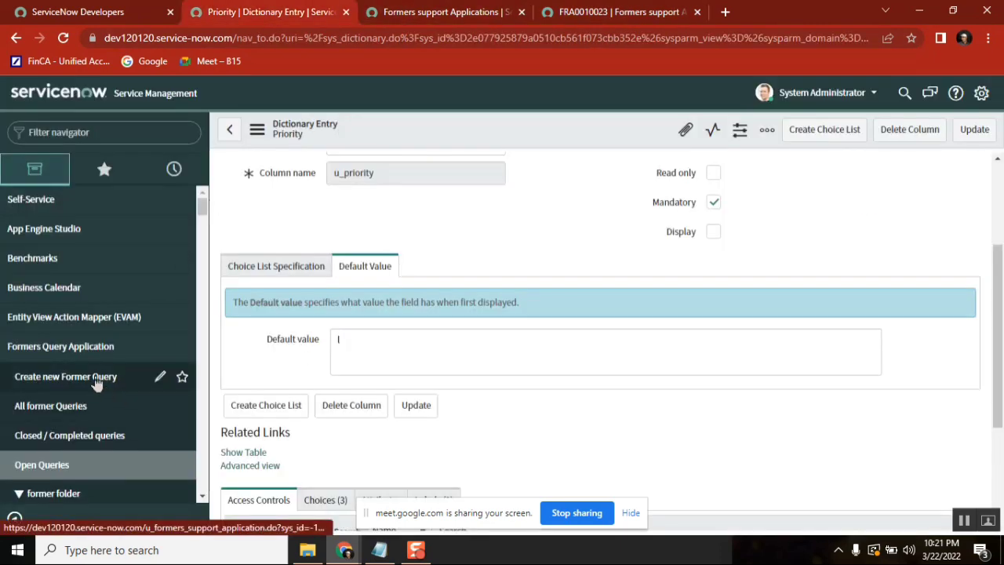
pyautogui.keyDown('ctrl'); pyautogui.click(35, 376); pyautogui.keyUp('ctrl')
pyautogui.click(746, 24)
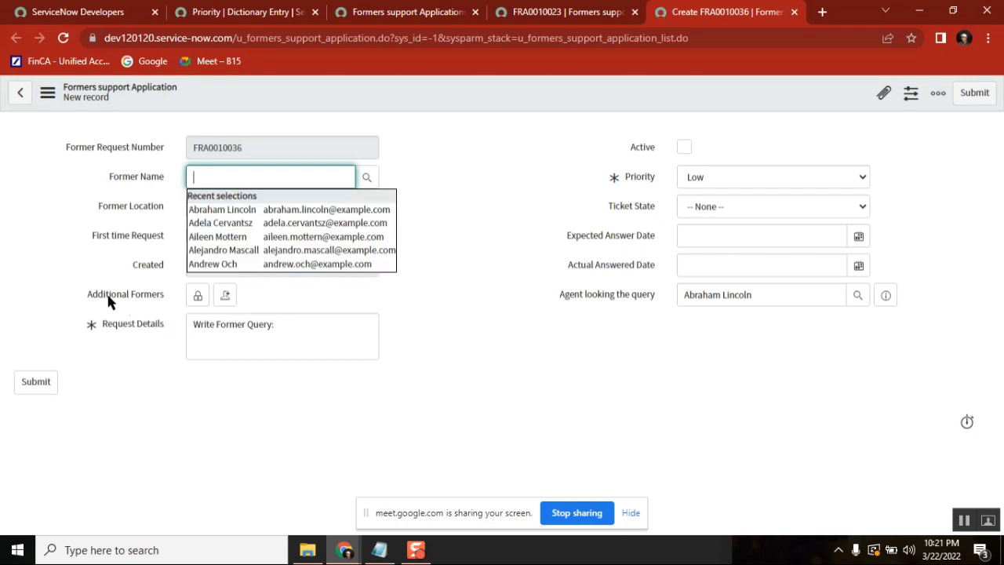
# Open the dictionary entry of the Additional Formers field from the new form and activate its empty Default value box
pyautogui.rightClick(111, 298)
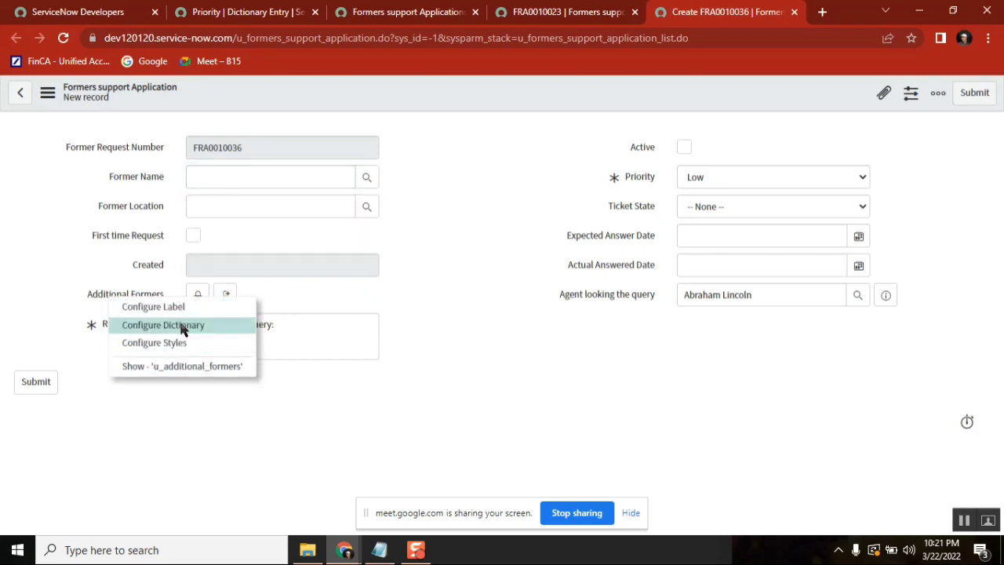
pyautogui.click(182, 324)
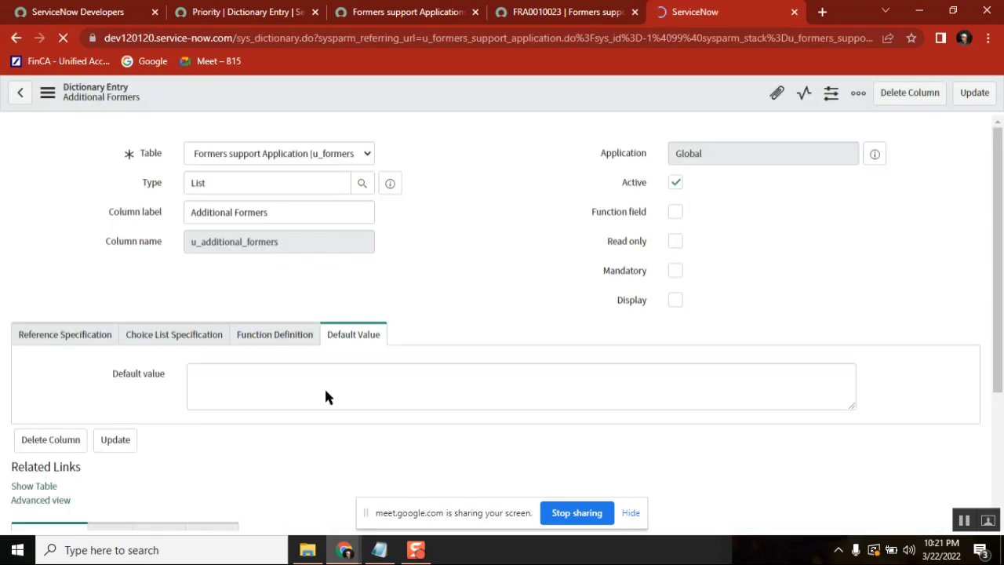
pyautogui.click(345, 445)
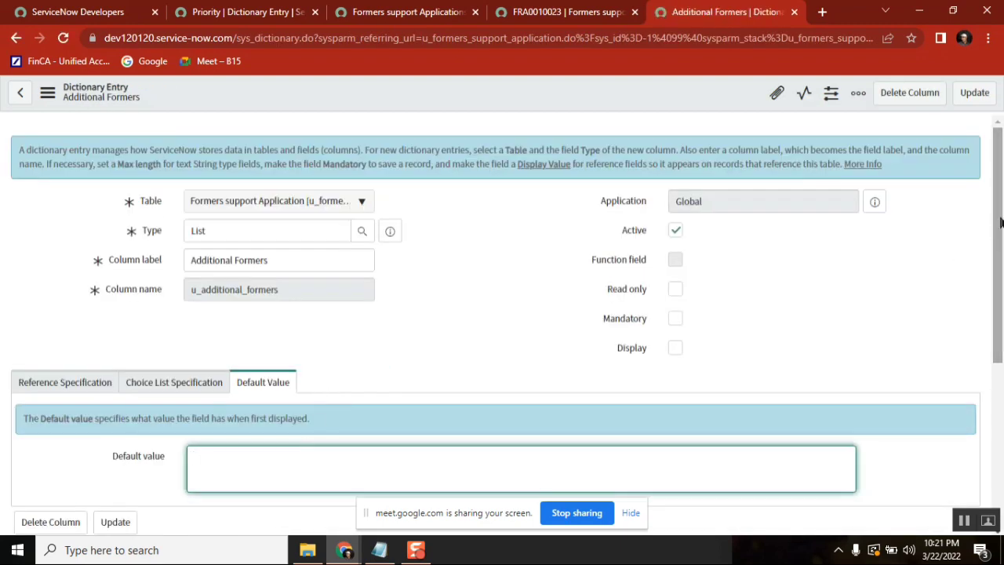
pyautogui.scroll(-1, 1000, 229)
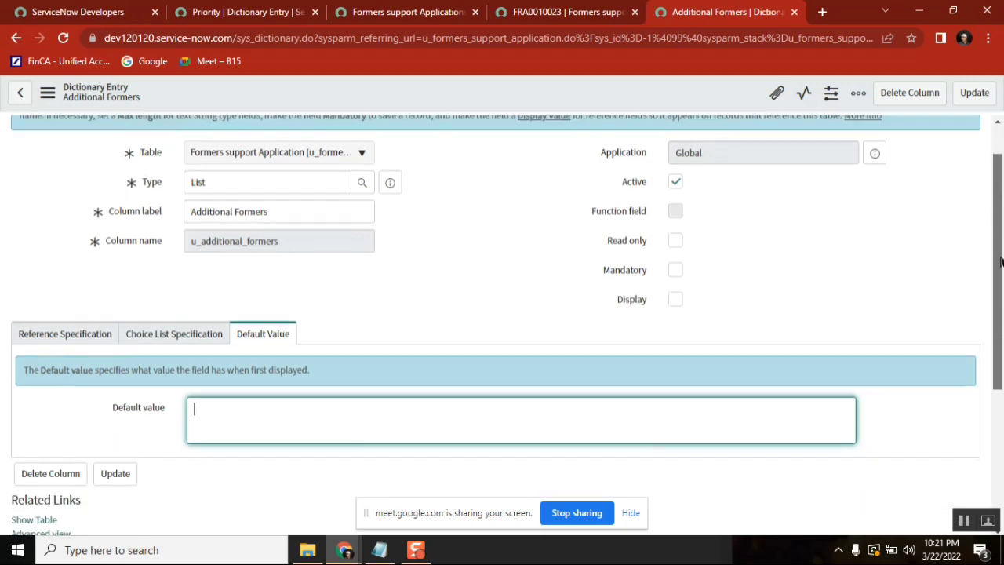
# Compare the Additional Formers field on record FRA0010023 with its dictionary entry
pyautogui.click(570, 14)
pyautogui.click(444, 283)
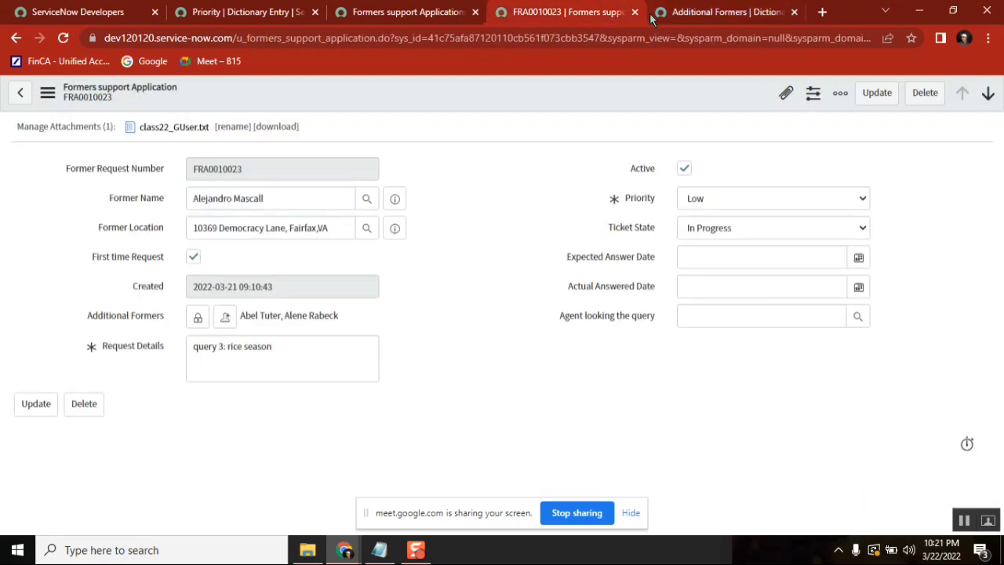
pyautogui.click(698, 13)
pyautogui.click(572, 13)
pyautogui.press('Tab')
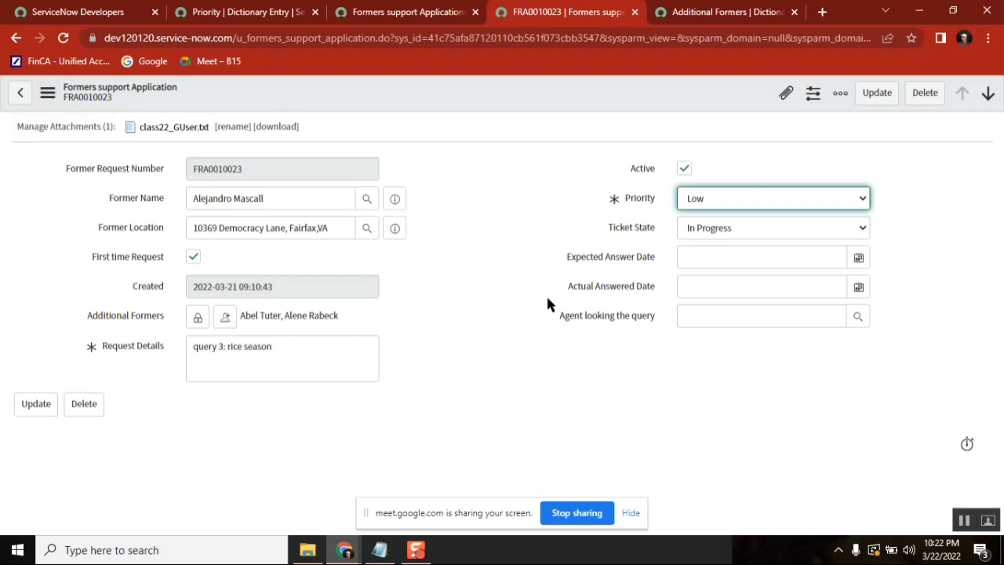
# Reload record FRA0010023 and show its XML to look up the values stored in Additional Formers
pyautogui.click(64, 38)
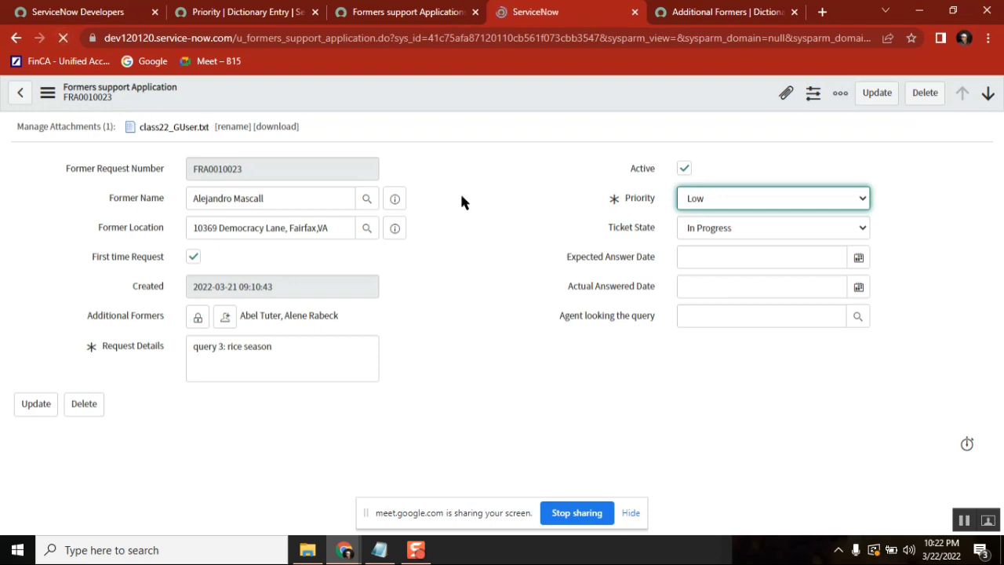
pyautogui.click(521, 287)
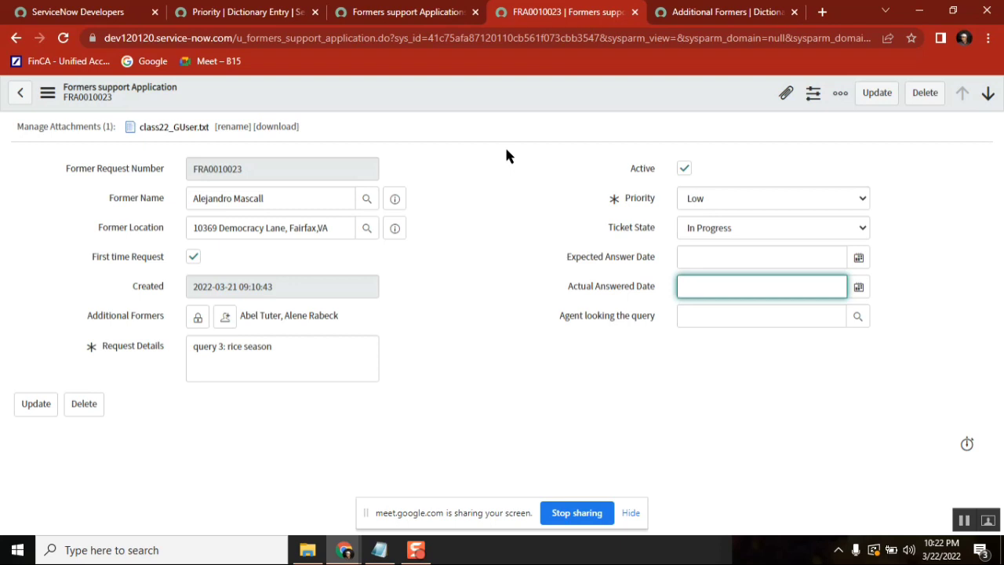
pyautogui.moveTo(353, 318); pyautogui.dragTo(243, 315)
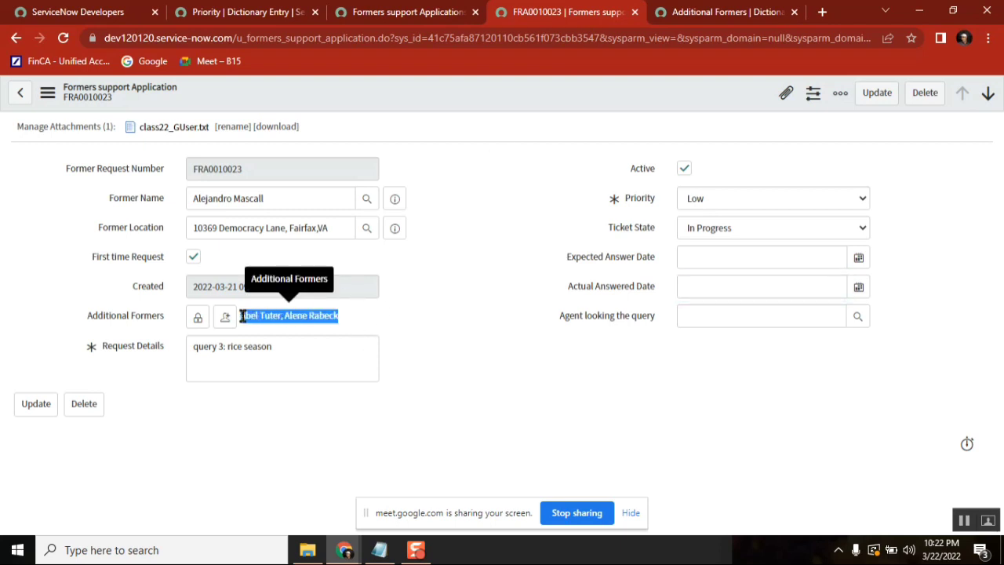
pyautogui.click(47, 93)
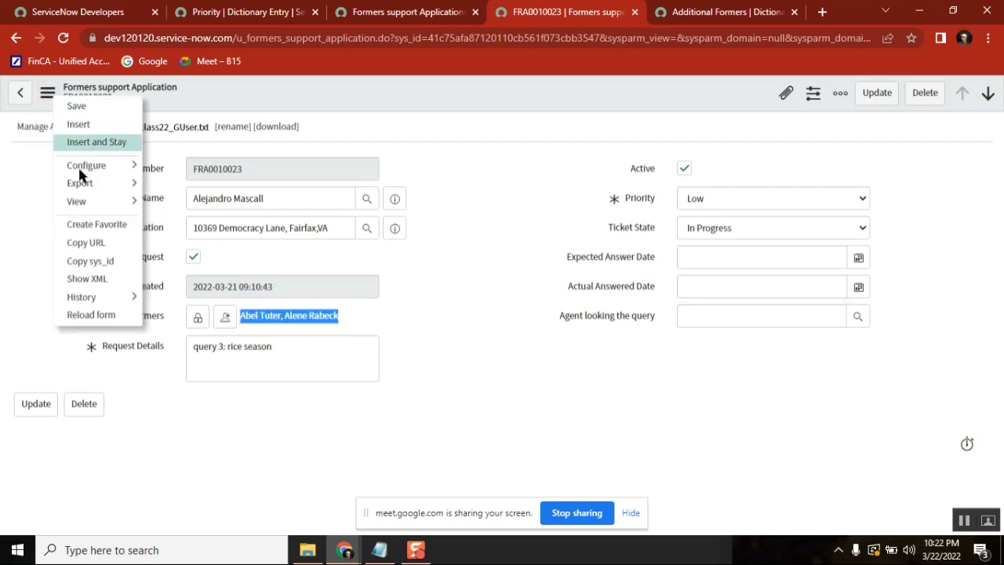
pyautogui.click(99, 284)
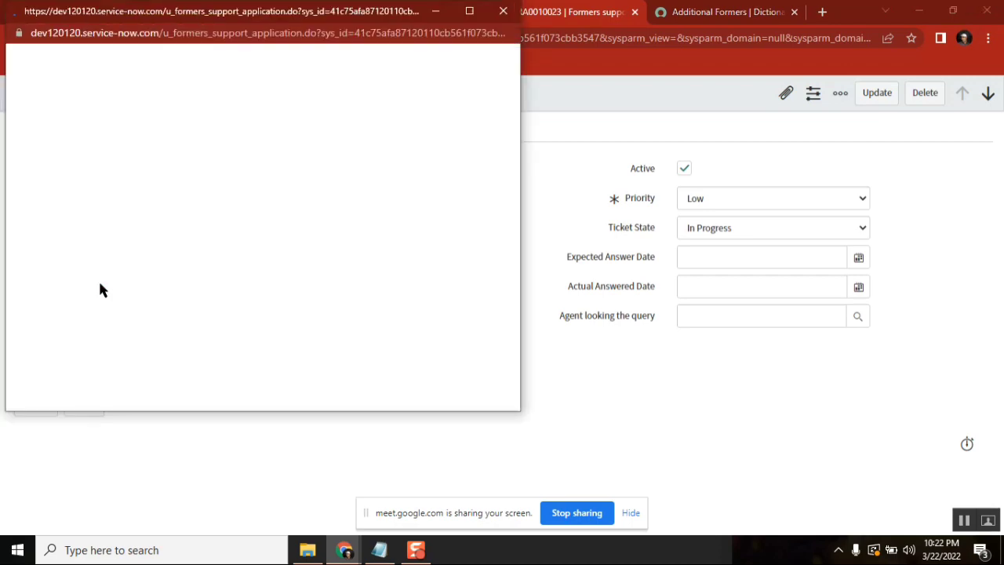
# Copy both comma-separated IDs in the u_additional_formers element of record FRA0010023's XML and close the XML window
pyautogui.moveTo(291, 14); pyautogui.dragTo(459, 64)
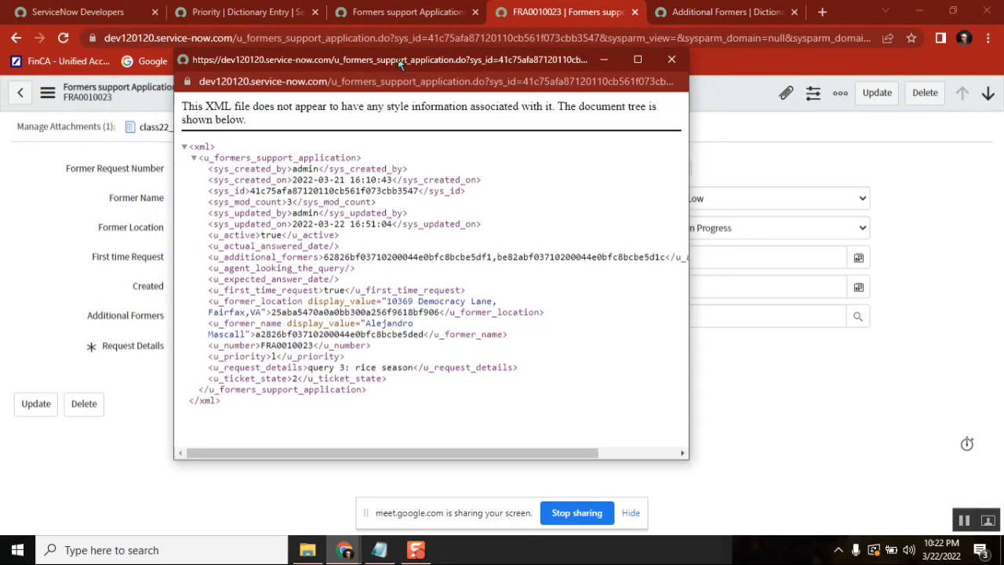
pyautogui.moveTo(400, 63); pyautogui.dragTo(488, 68)
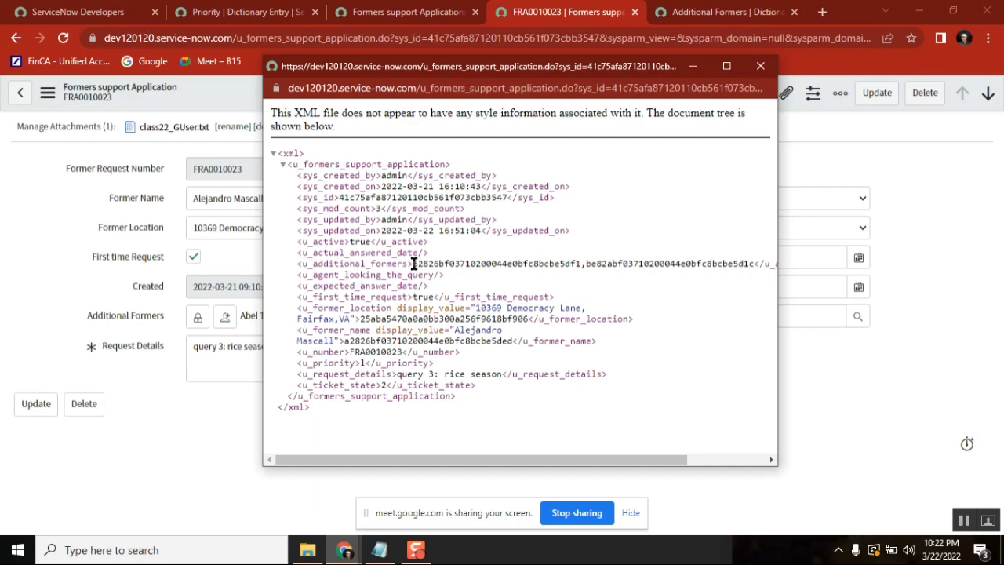
pyautogui.moveTo(413, 264); pyautogui.dragTo(496, 264)
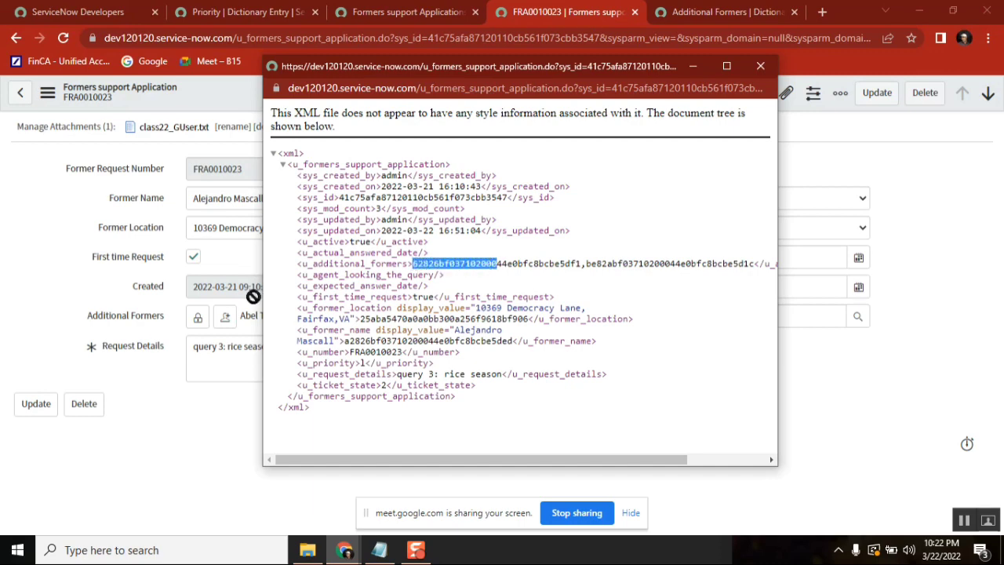
pyautogui.keyDown('shift'); pyautogui.click(751, 263); pyautogui.keyUp('shift')
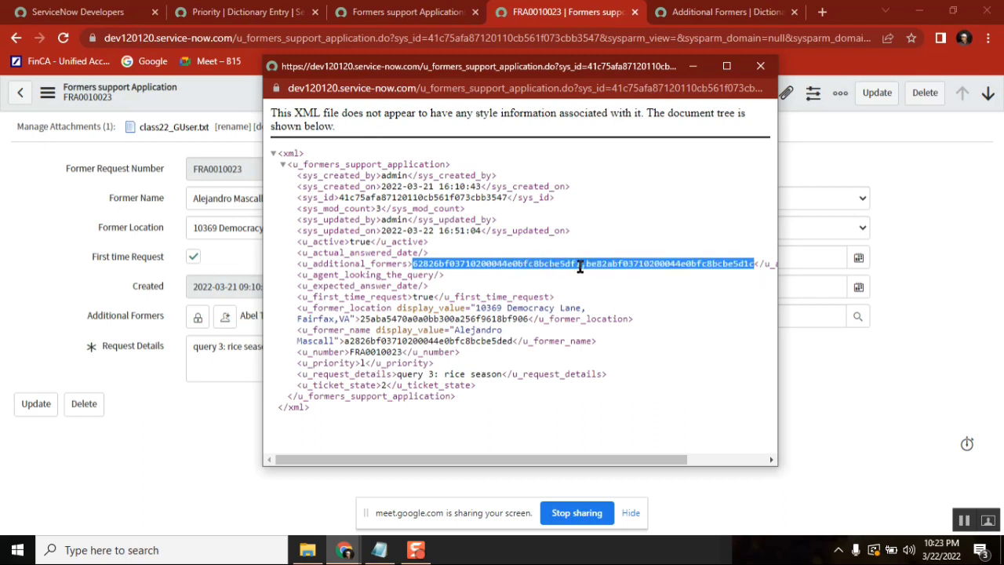
pyautogui.rightClick(635, 264)
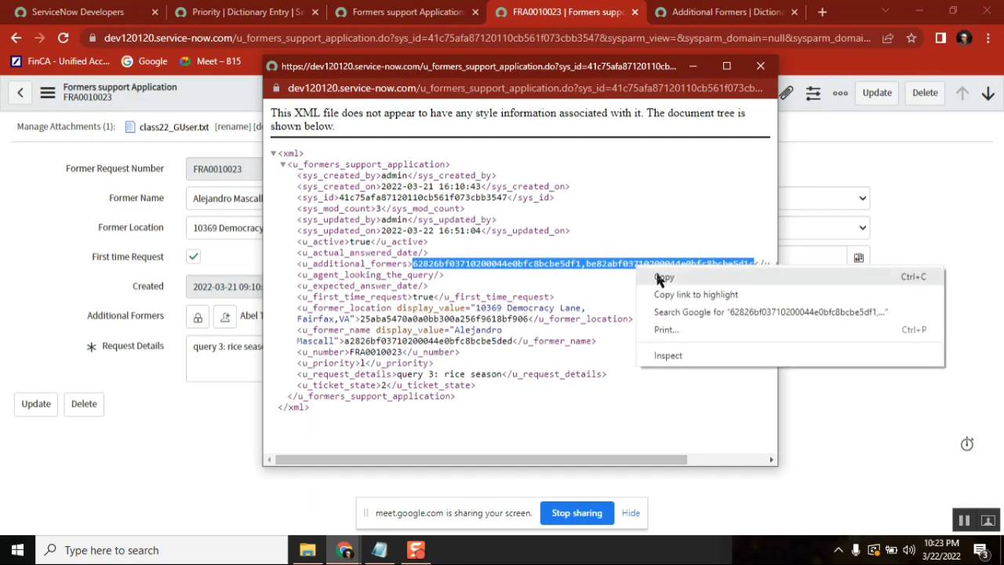
pyautogui.click(662, 276)
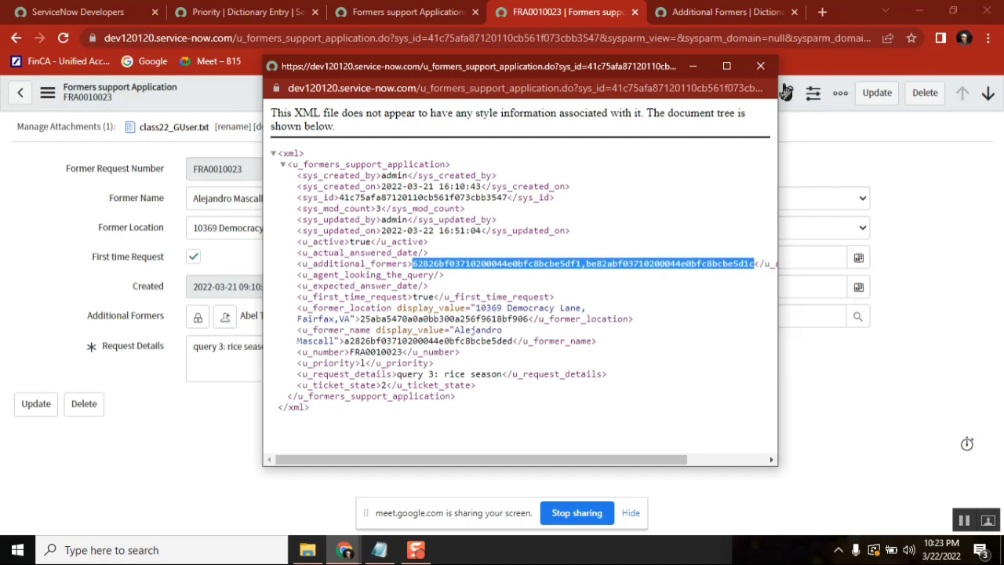
pyautogui.click(760, 65)
pyautogui.click(700, 19)
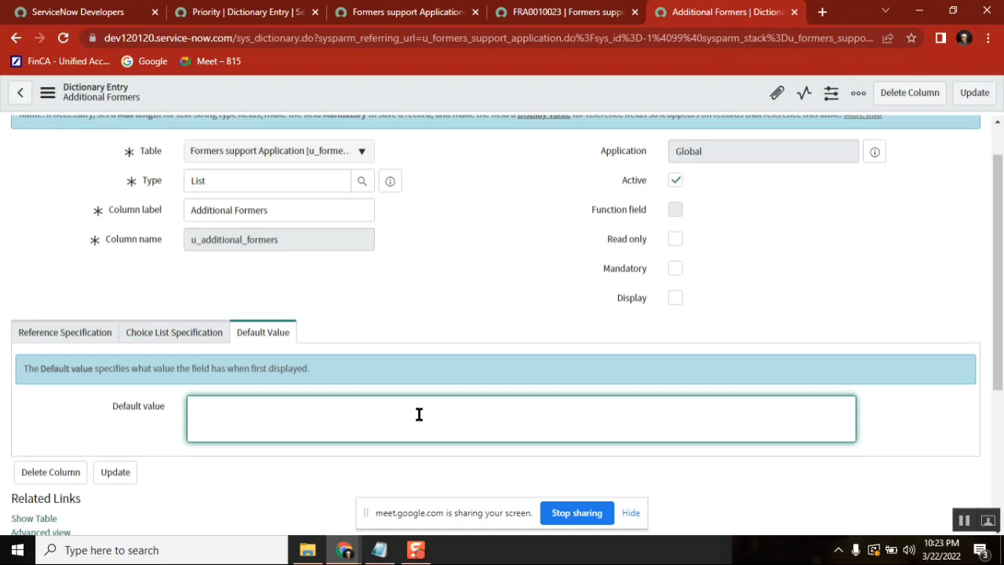
pyautogui.hotkey('ctrl', 'v')
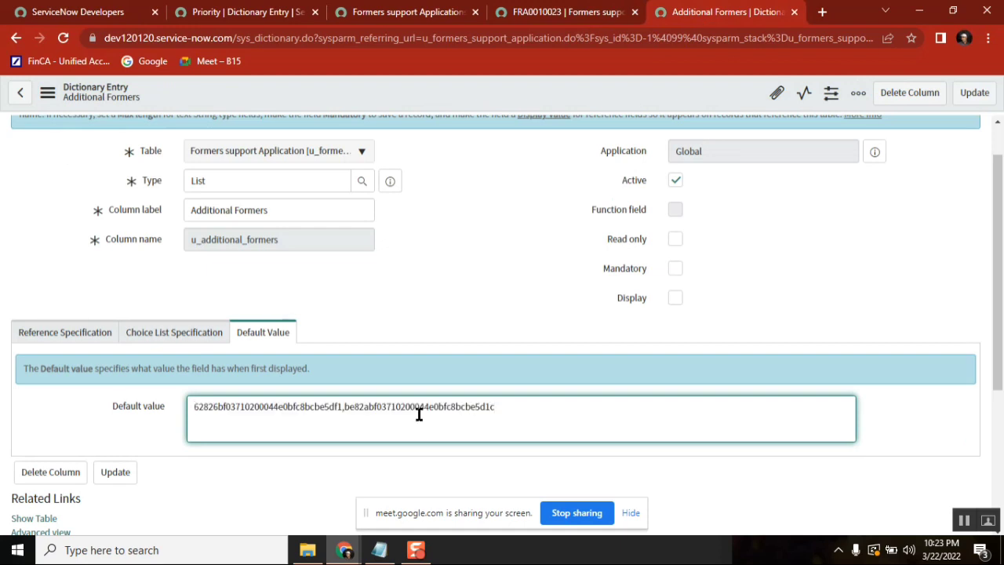
pyautogui.click(463, 88)
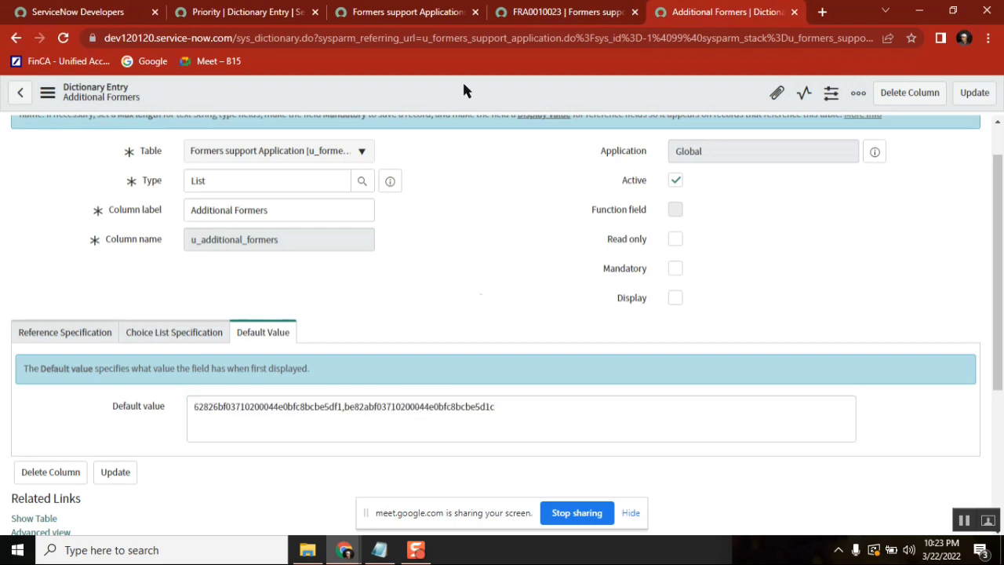
pyautogui.rightClick(463, 86)
pyautogui.click(503, 92)
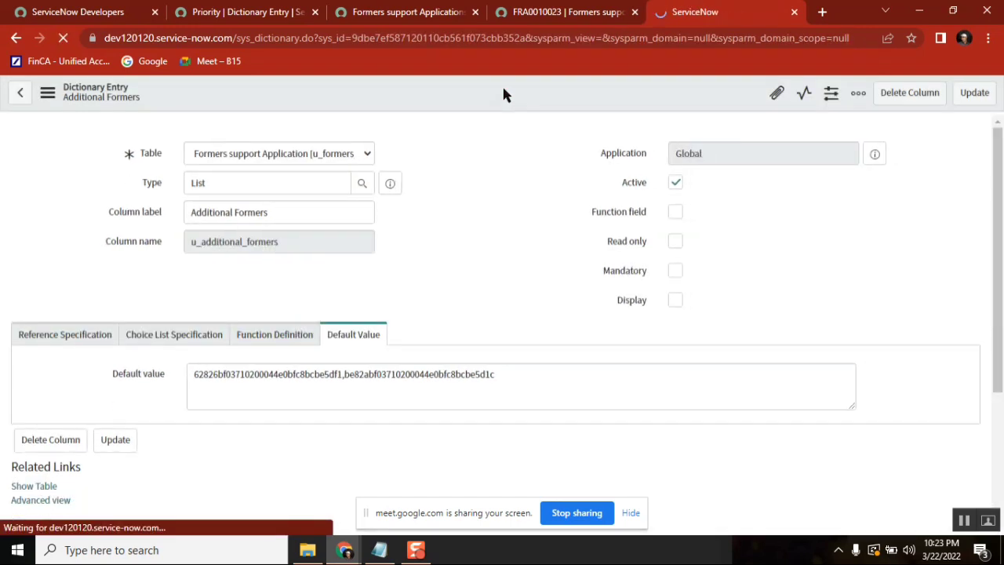
# Open the Create new Former Query form in a separate tab and check the default names in Additional Formers
pyautogui.click(267, 12)
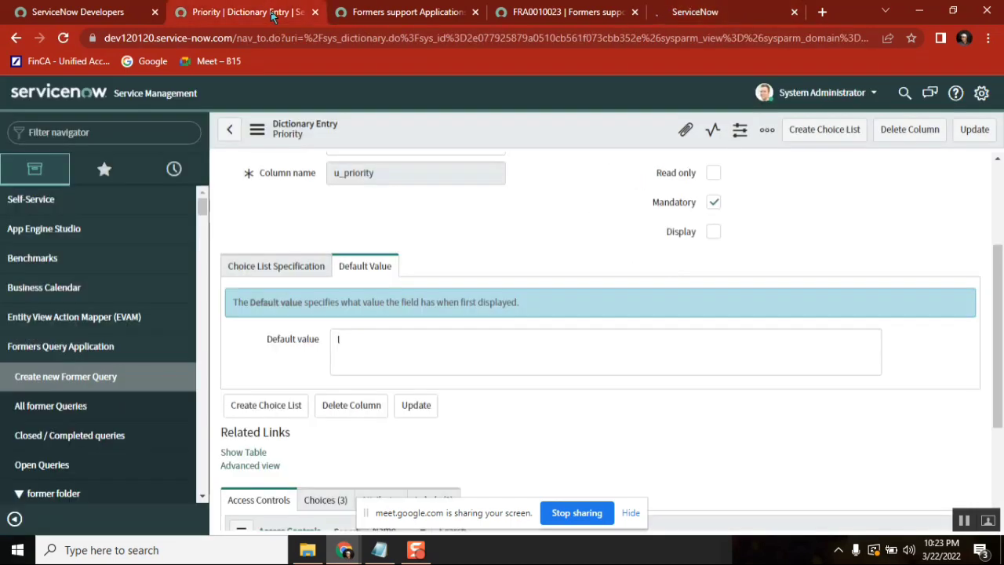
pyautogui.middleClick(112, 381)
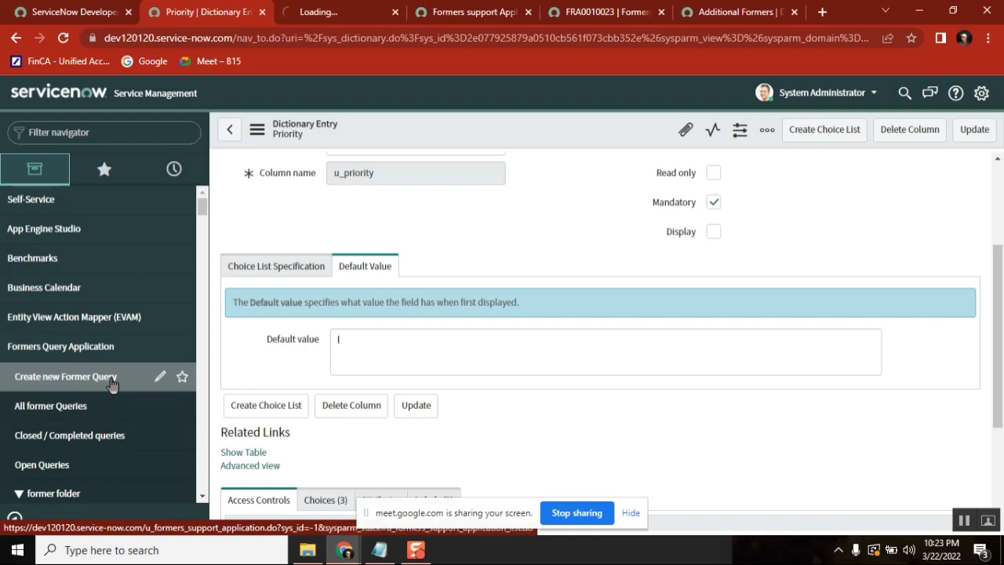
pyautogui.click(332, 14)
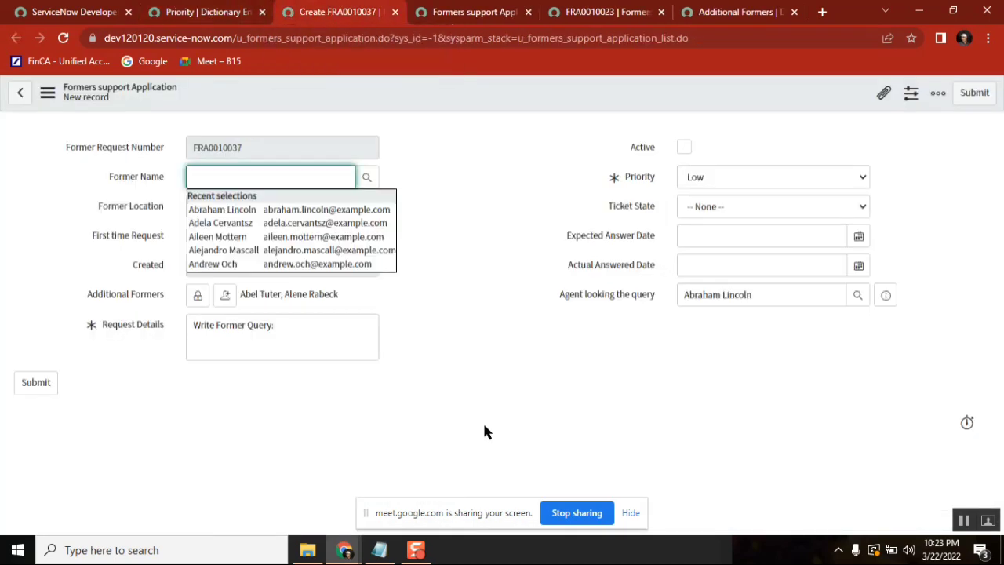
pyautogui.doubleClick(249, 294)
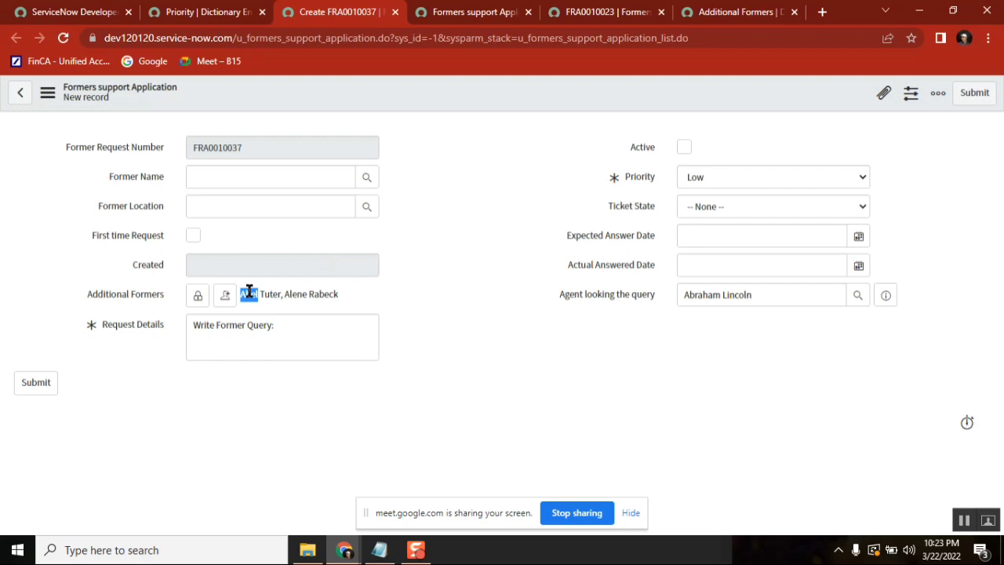
pyautogui.click(110, 298)
pyautogui.click(708, 18)
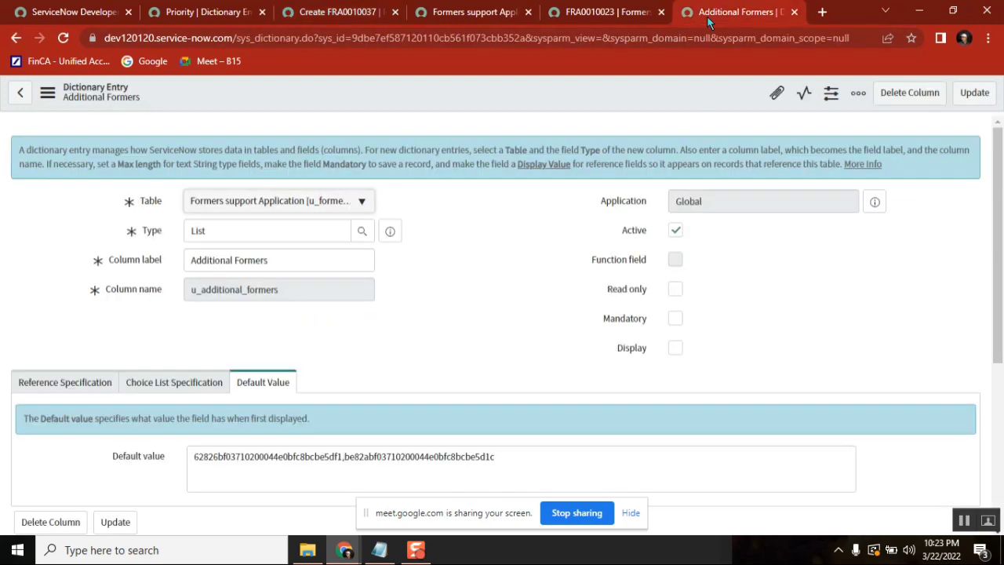
pyautogui.click(549, 455)
pyautogui.press('BackSpace')
pyautogui.press('BackSpace')
pyautogui.press('BackSpace')
pyautogui.press('BackSpace')
pyautogui.press('BackSpace')
pyautogui.press('BackSpace')
pyautogui.press('BackSpace')
pyautogui.press('BackSpace')
pyautogui.press('BackSpace')
pyautogui.press('BackSpace')
pyautogui.press('BackSpace')
pyautogui.press('BackSpace')
pyautogui.press('BackSpace')
pyautogui.press('BackSpace')
pyautogui.press('BackSpace')
pyautogui.press('BackSpace')
pyautogui.press('BackSpace')
pyautogui.press('BackSpace')
pyautogui.press('BackSpace')
pyautogui.press('BackSpace')
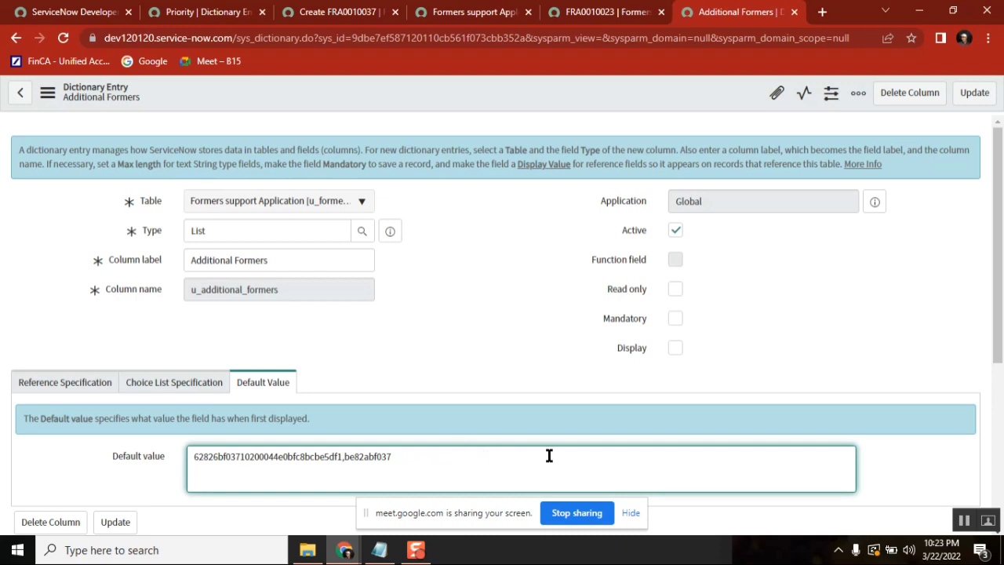
pyautogui.press('BackSpace')
pyautogui.press('BackSpace')
pyautogui.press('BackSpace')
pyautogui.press('BackSpace')
pyautogui.press('BackSpace')
pyautogui.press('BackSpace')
pyautogui.rightClick(410, 90)
pyautogui.click(460, 101)
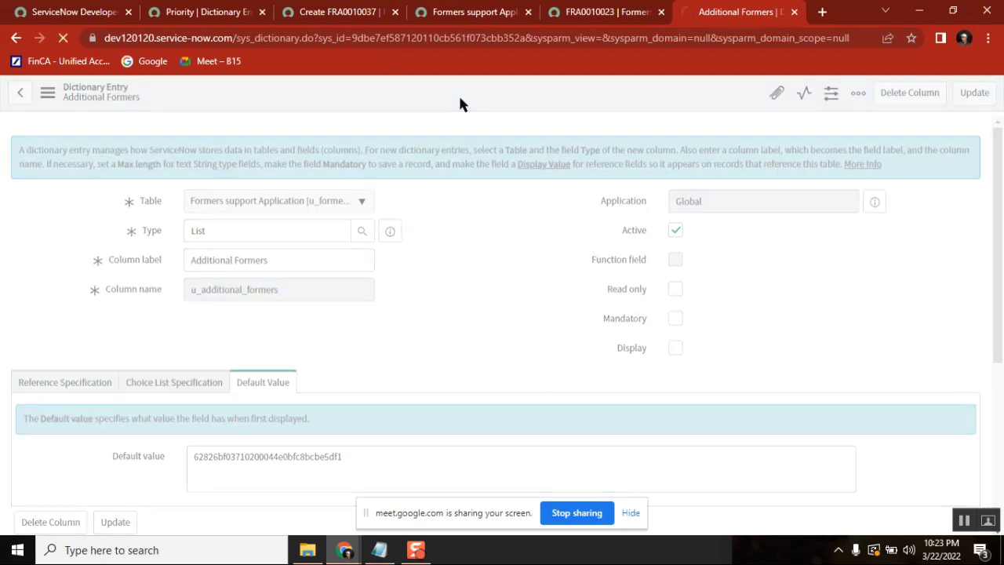
# Reload the new Former Query form and check which default name Additional Formers contains
pyautogui.click(352, 12)
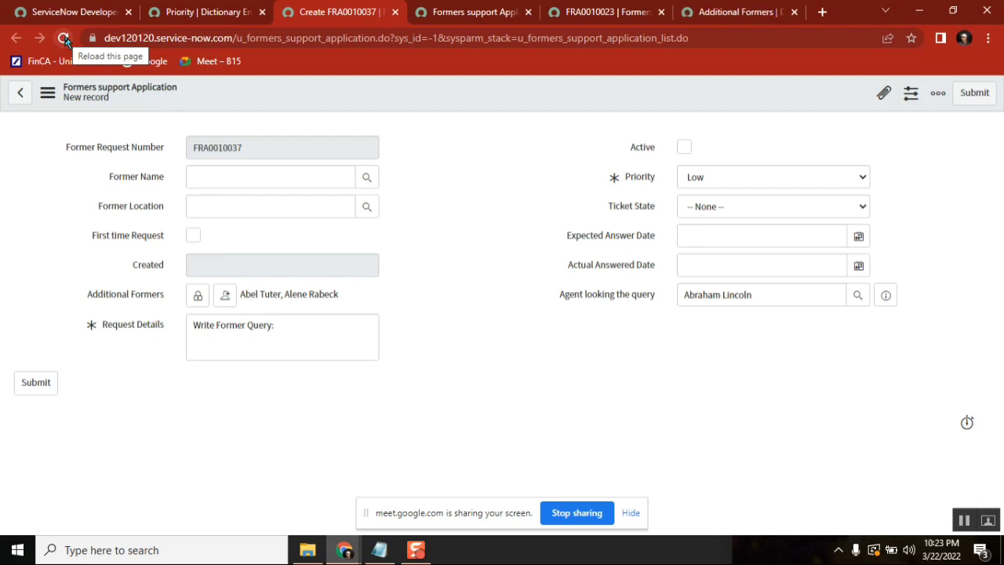
pyautogui.click(64, 39)
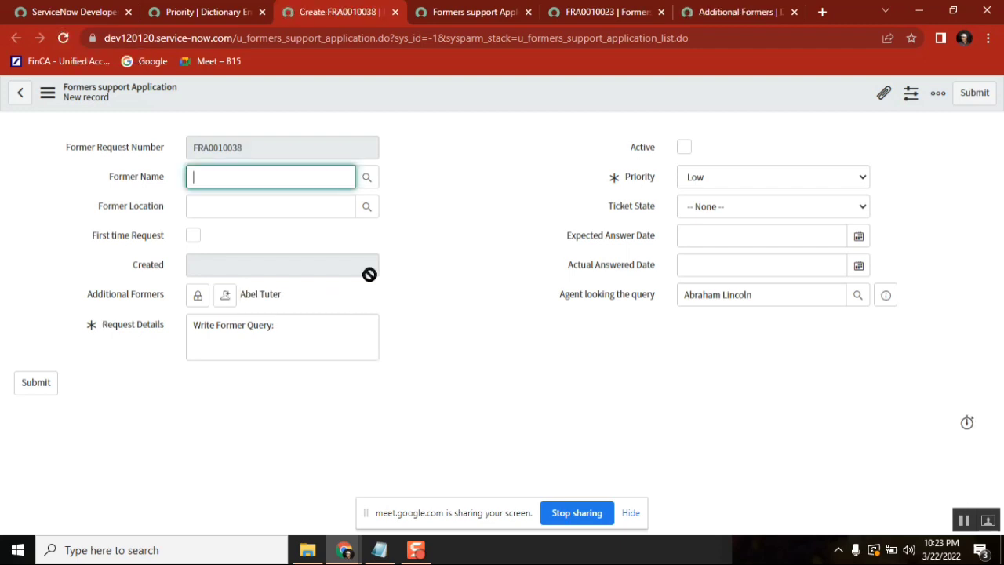
pyautogui.moveTo(295, 293); pyautogui.dragTo(245, 303)
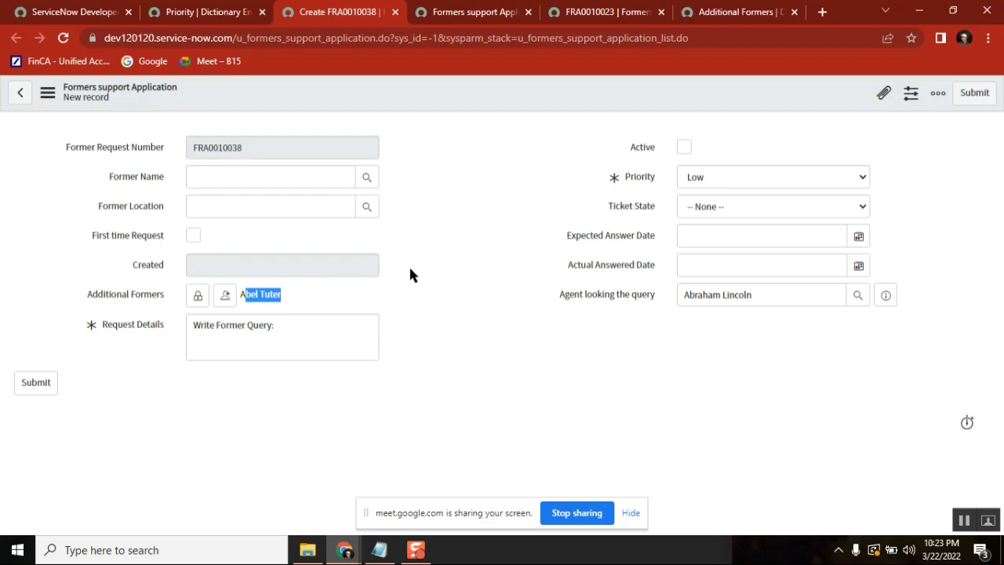
# Review the Additional Formers names on record FRA0010023 and close that record's tab
pyautogui.click(605, 15)
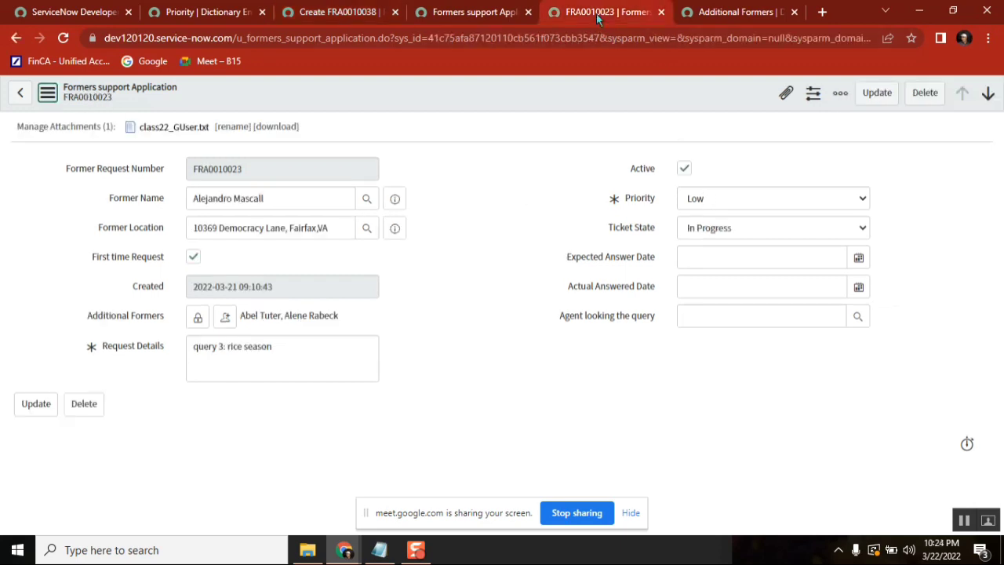
pyautogui.click(561, 225)
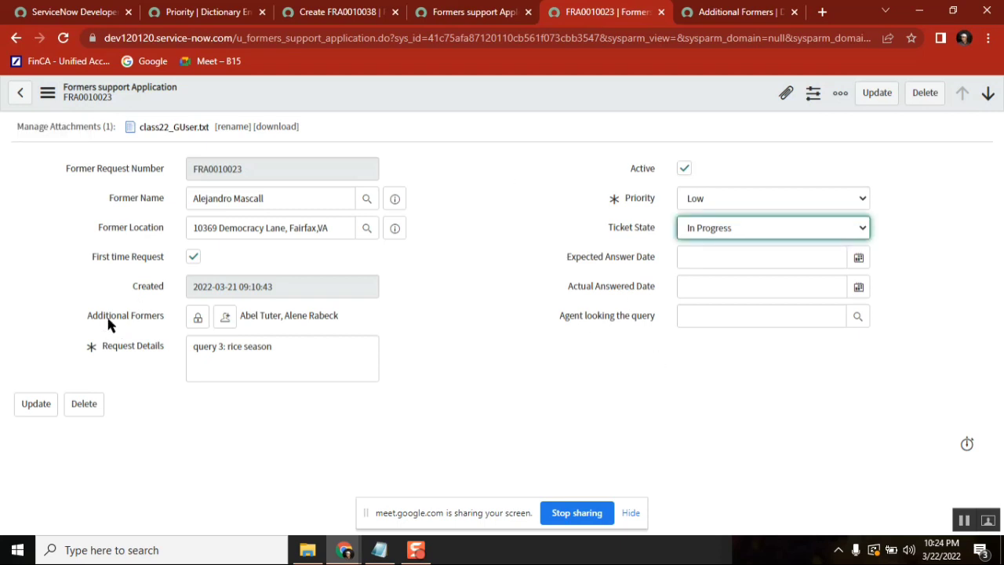
pyautogui.doubleClick(252, 317)
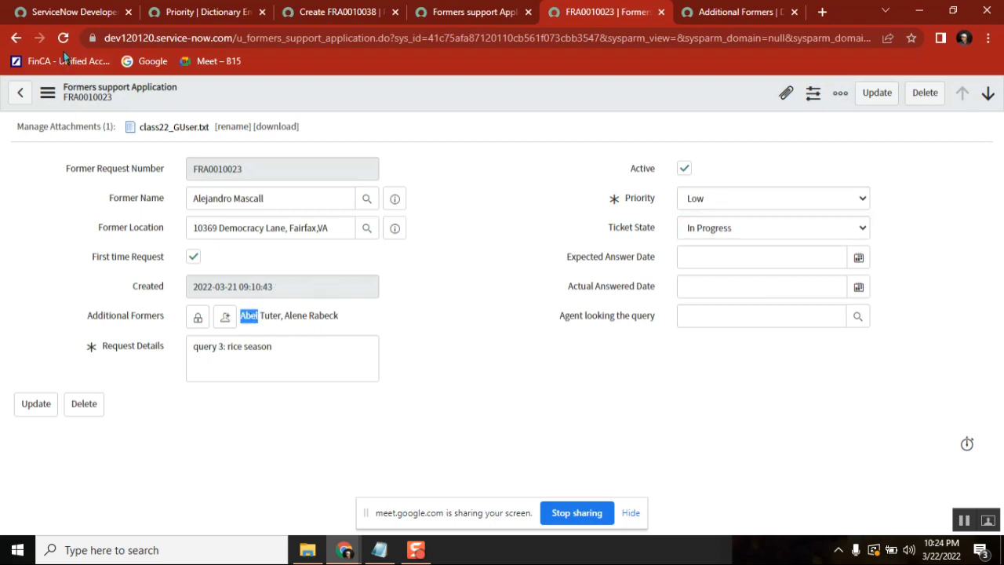
pyautogui.click(660, 11)
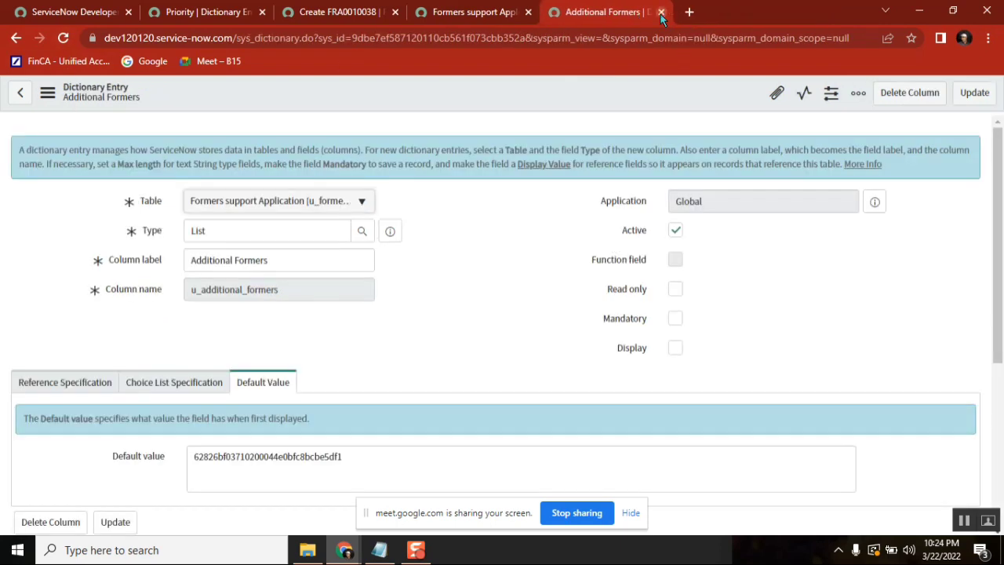